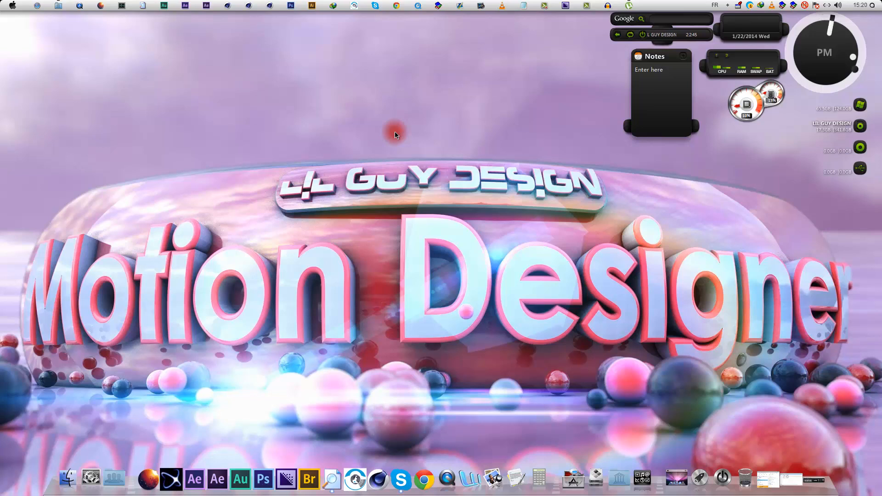
right_click(424, 110)
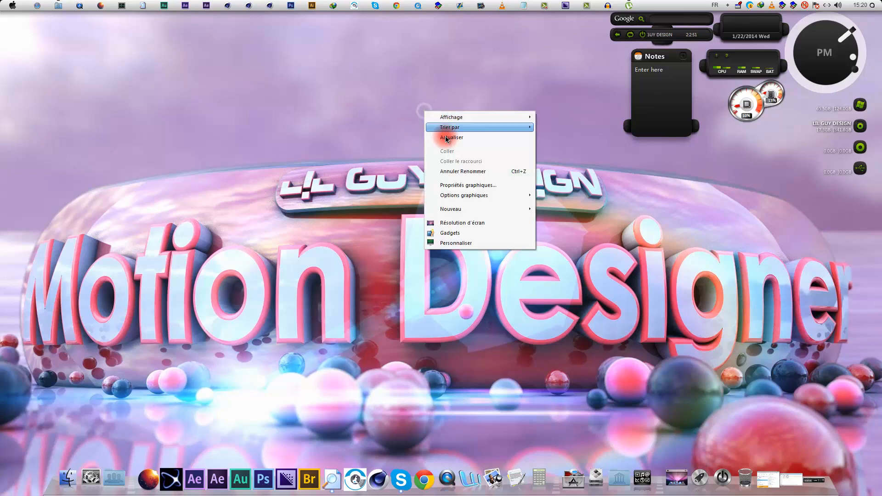
left_click(446, 136)
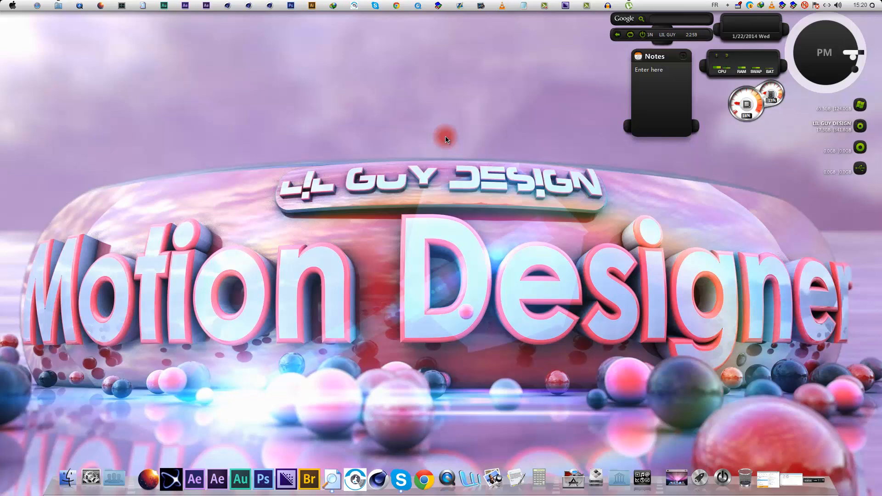
right_click(446, 136)
left_click(478, 162)
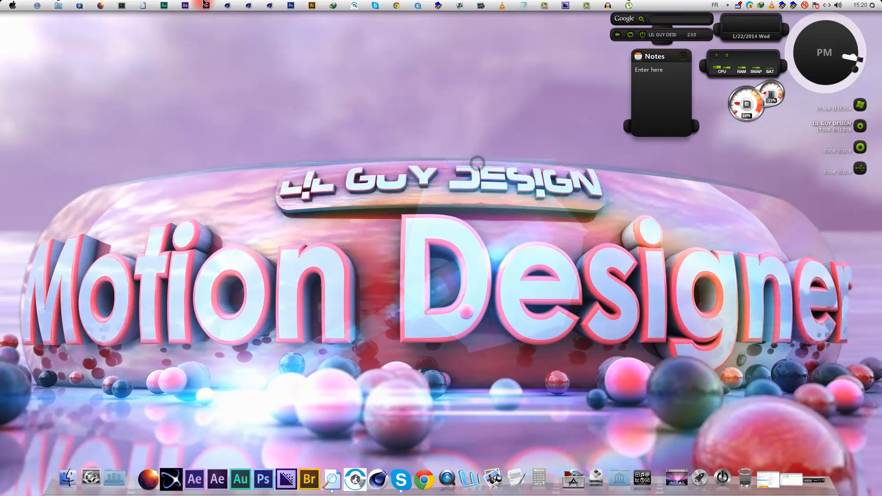
Step: Open the video 038-CBL - Aug 2013 from the Intro folder with another media player than the default one
left_click(59, 5)
left_click(59, 74)
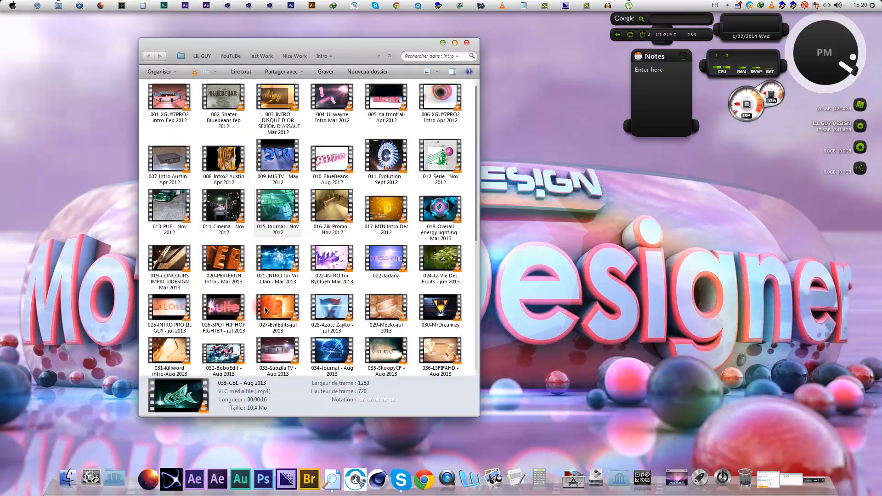
scroll(232, 220, "down", 2)
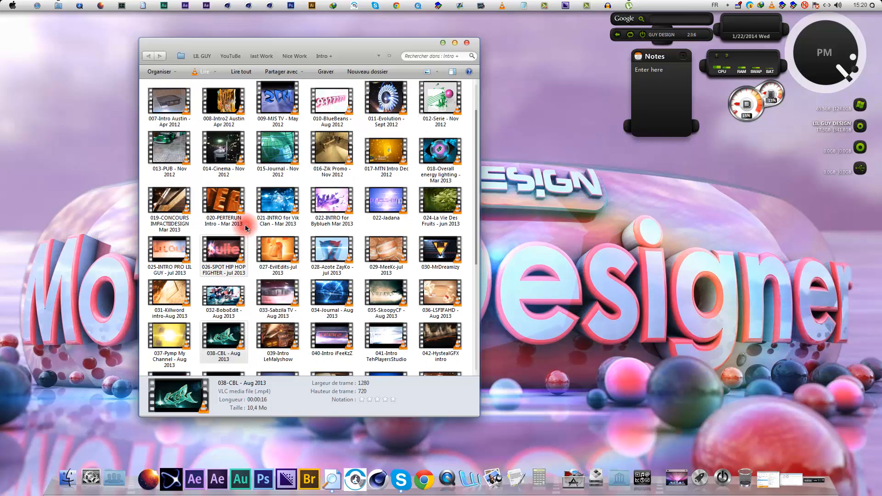
right_click(226, 329)
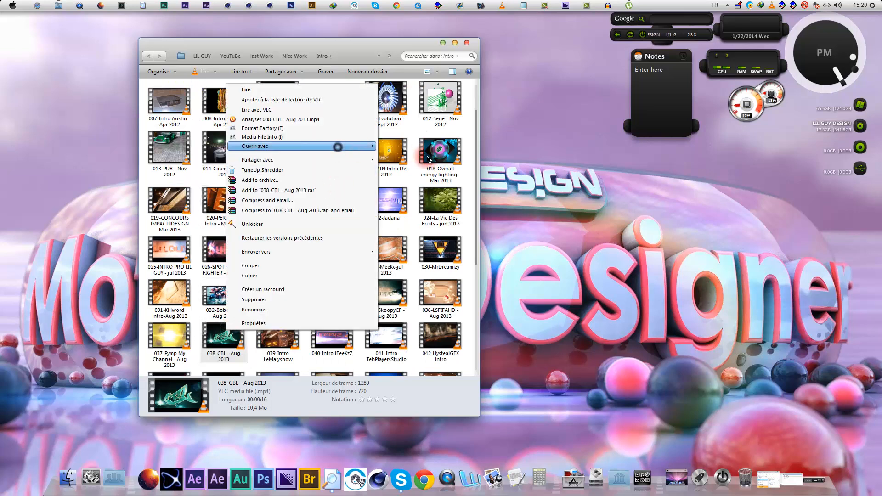
mouse_move(339, 146)
left_click(422, 178)
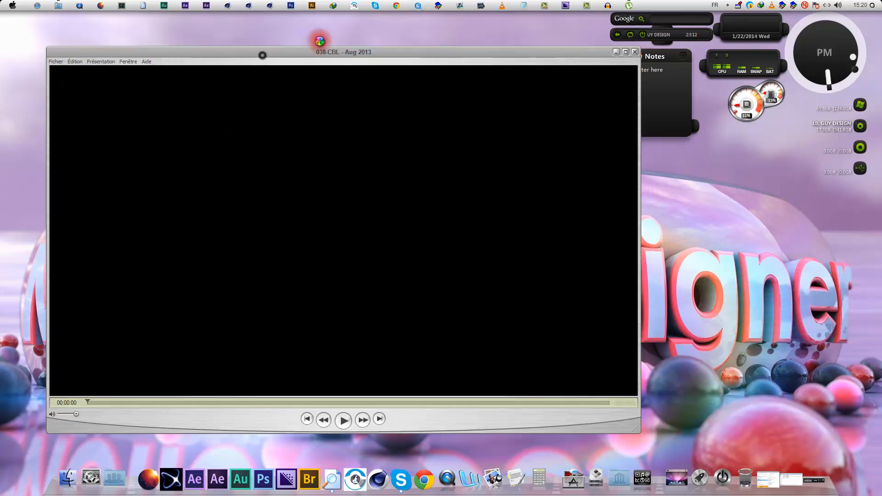
Step: Turn the player's volume down to minimum, reposition its window and start playing the 038-CBL - Aug 2013 video
left_click(128, 379)
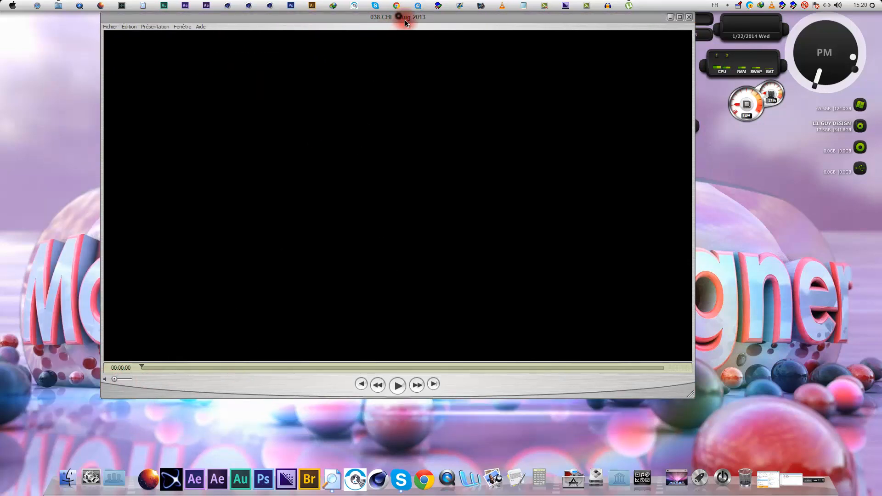
left_click_drag(405, 21, 414, 30)
left_click(394, 394)
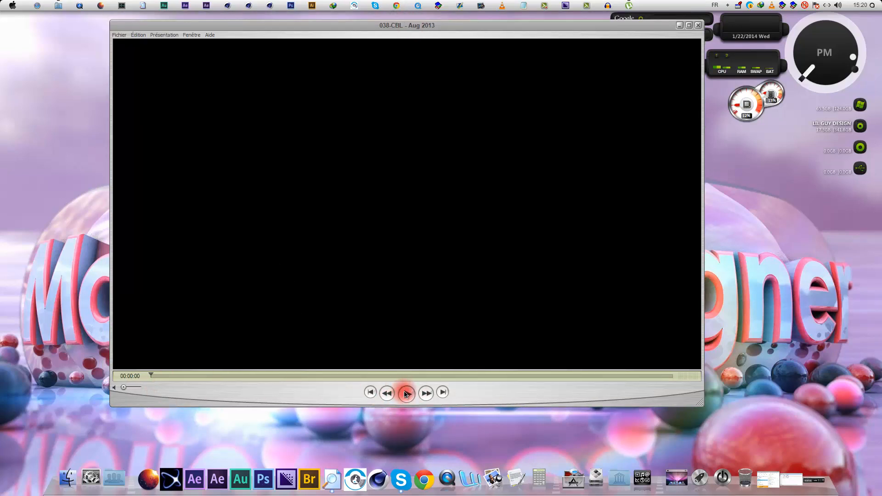
left_click(406, 394)
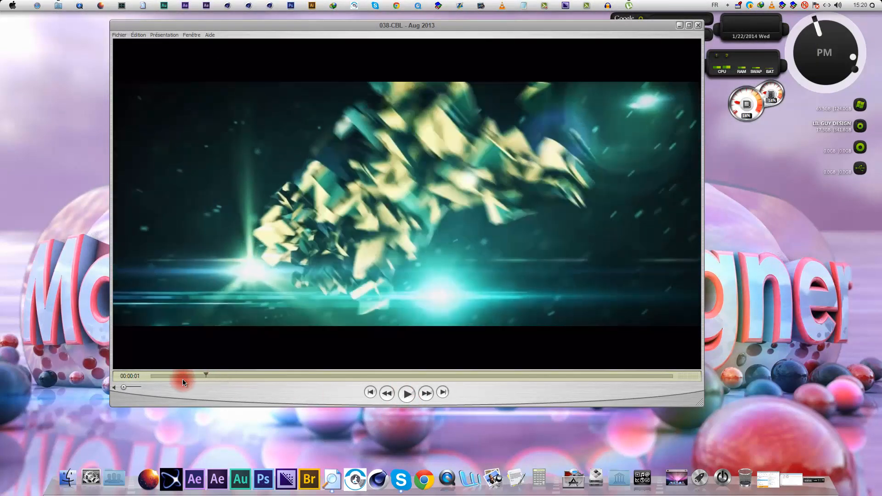
Step: Scrub through the intro video to view its shatter and title animations, and close the player
key("space")
left_click_drag(235, 375, 336, 377)
key("space")
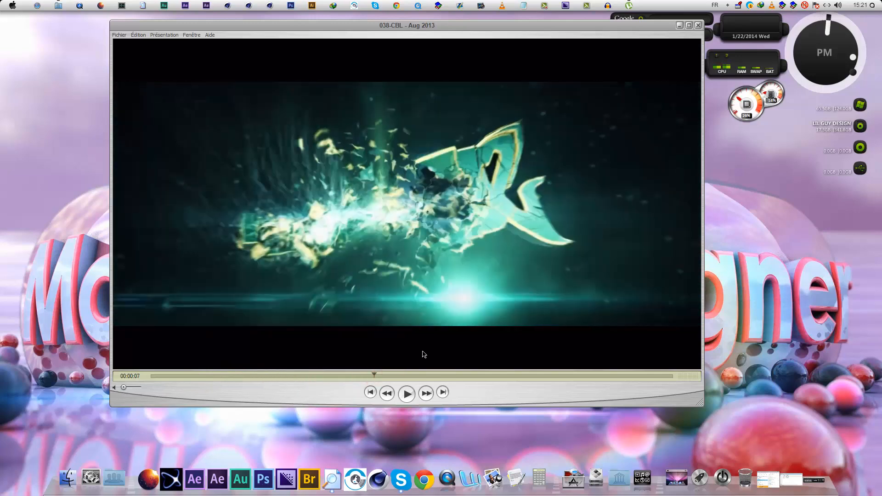
left_click_drag(405, 375, 596, 375)
left_click_drag(279, 376, 438, 384)
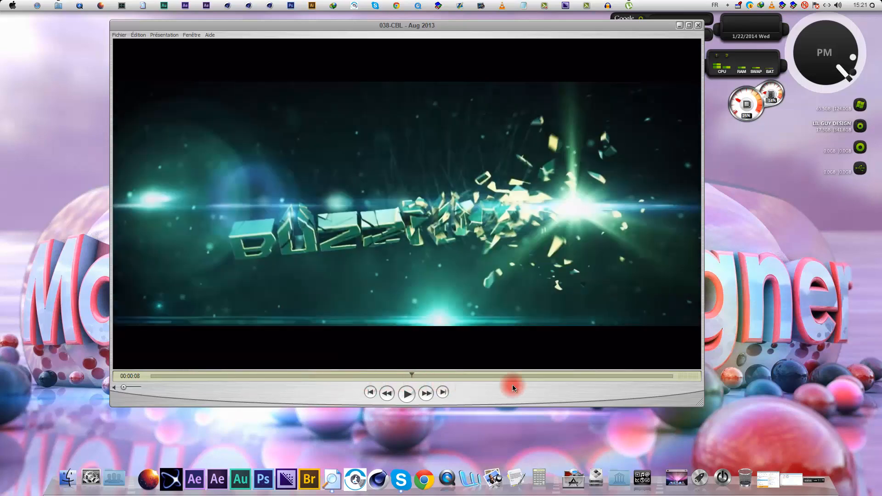
left_click_drag(513, 386, 474, 369)
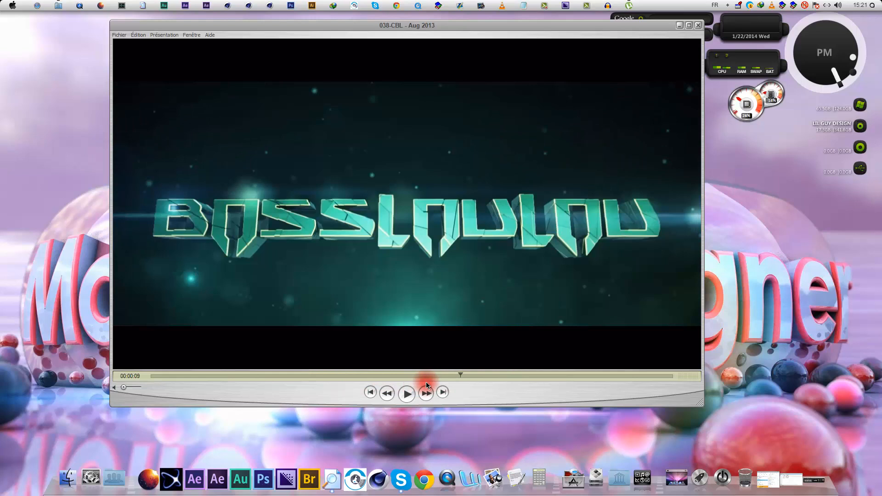
left_click(699, 26)
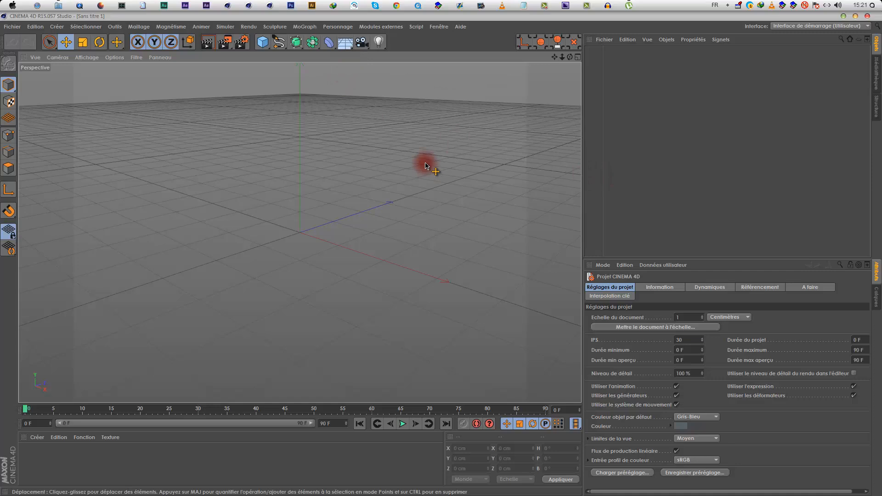
Step: In CINEMA 4D, show the Médiathèque and undock it into its own window
left_click(876, 79)
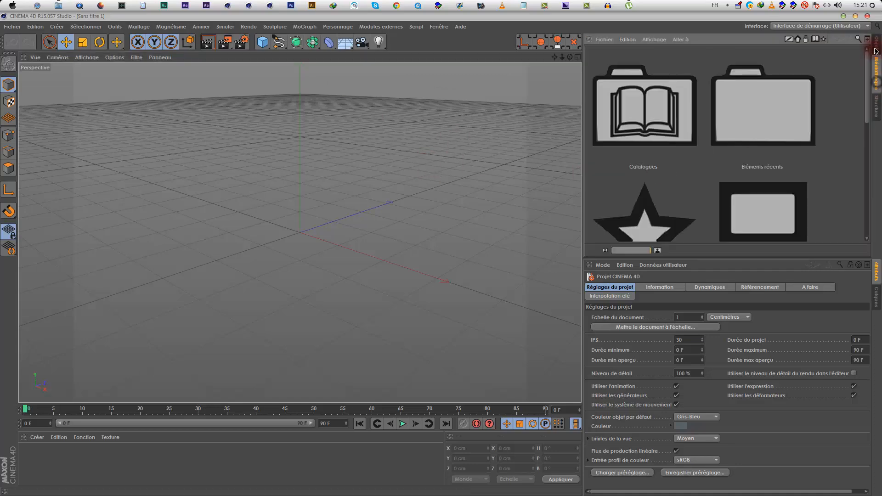
left_click(868, 40)
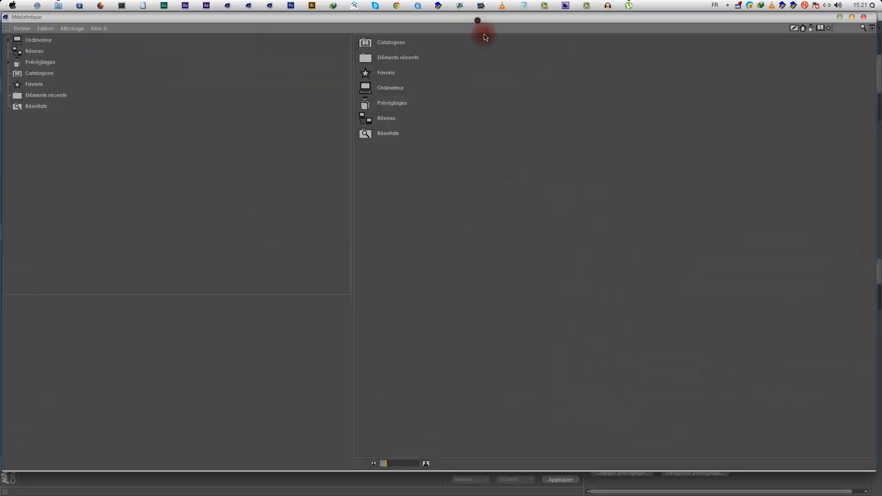
left_click_drag(478, 18, 486, 32)
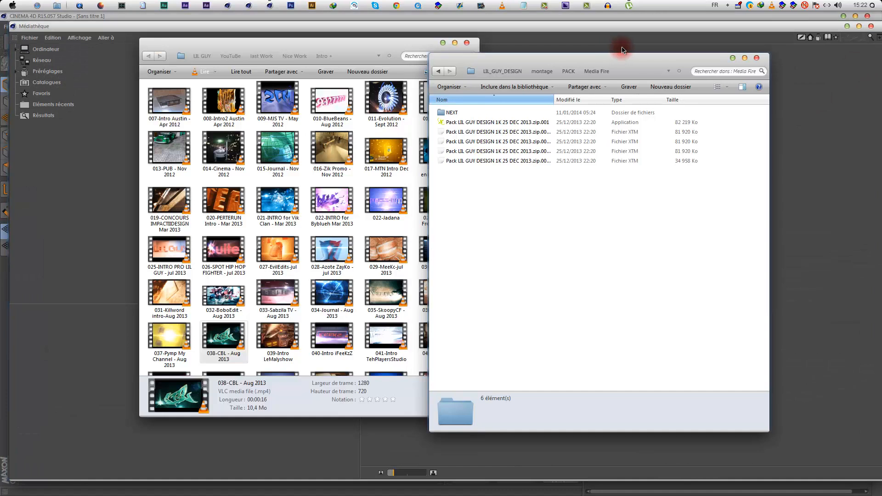
Step: Place the Intro and Media Fire folder windows side by side and widen the Media Fire name column to fit the full file names
left_click_drag(620, 43, 643, 49)
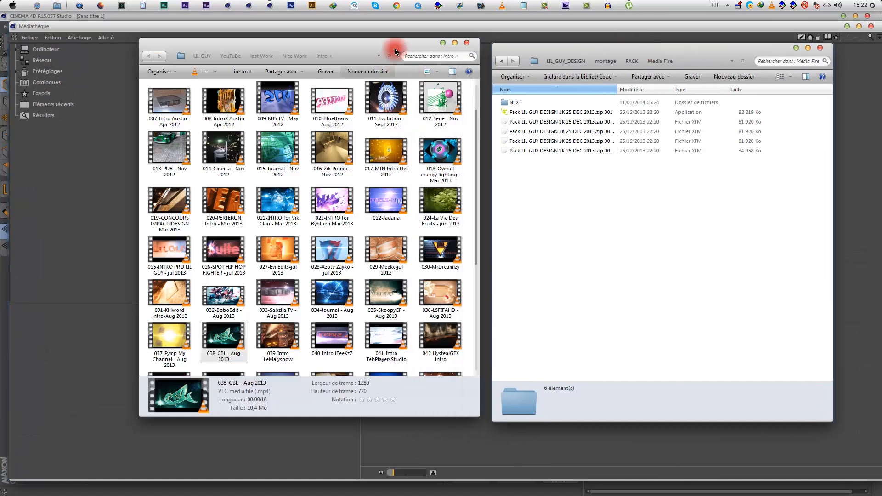
left_click_drag(363, 46, 327, 50)
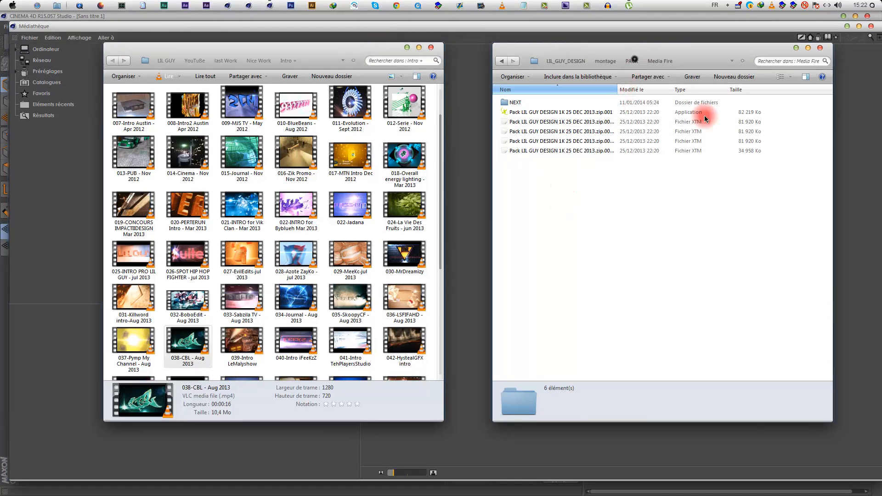
left_click(633, 61)
double_click(746, 120)
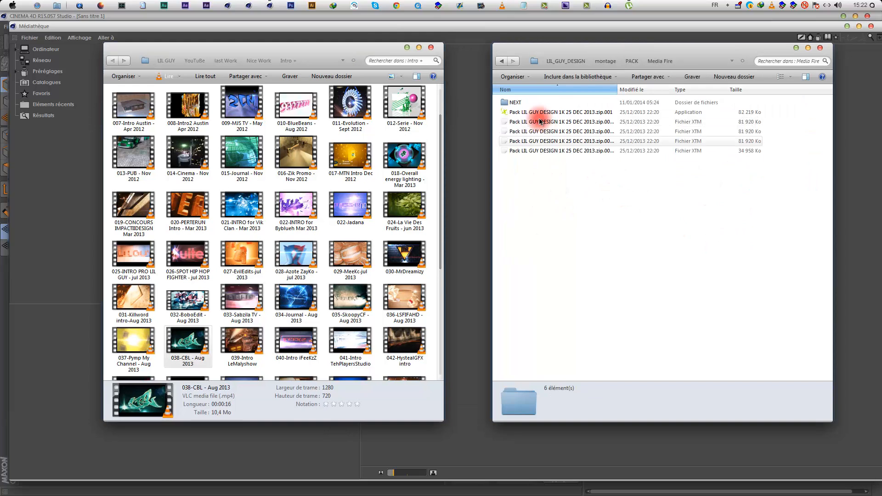
double_click(533, 106)
left_click(660, 61)
left_click(564, 233)
left_click_drag(617, 88, 660, 89)
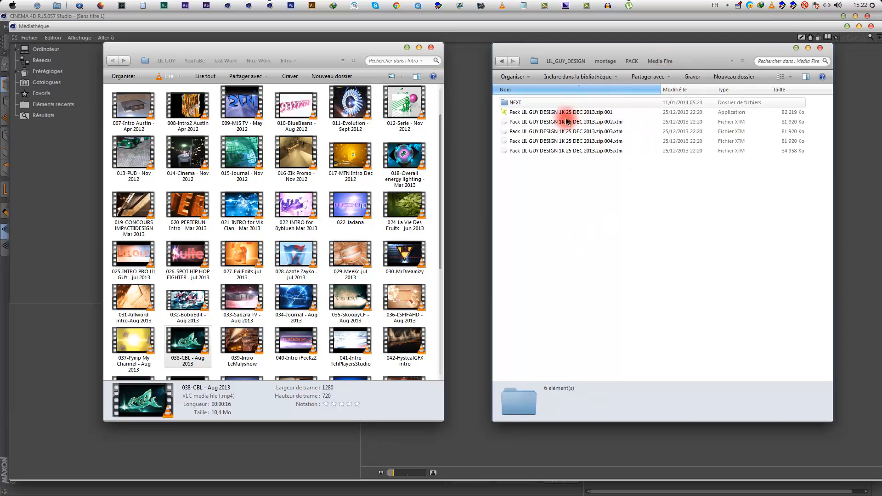
left_click(603, 117)
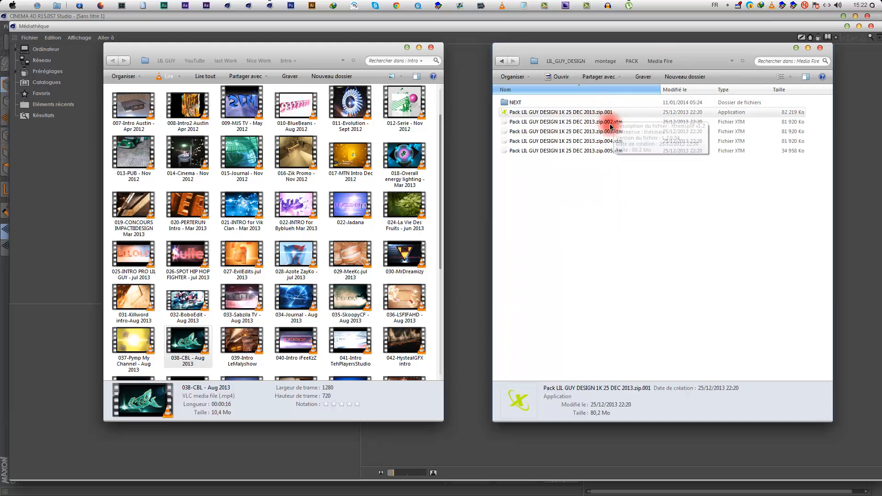
left_click(584, 194)
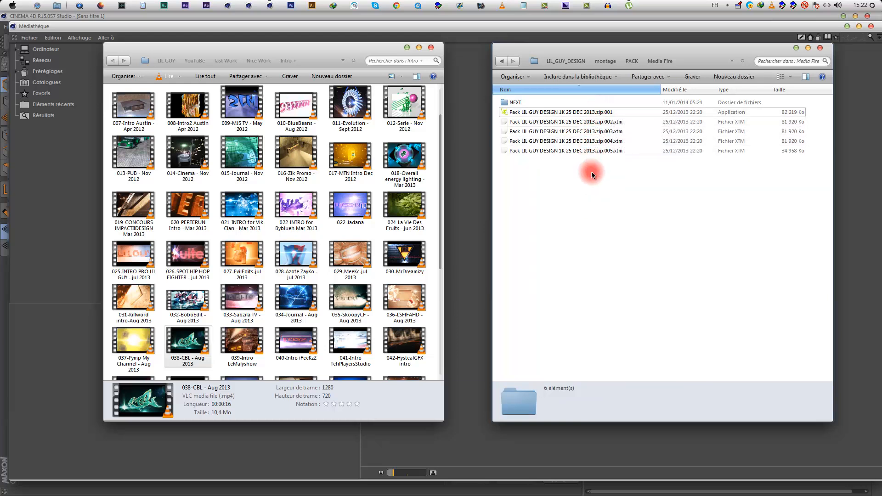
left_click(607, 122)
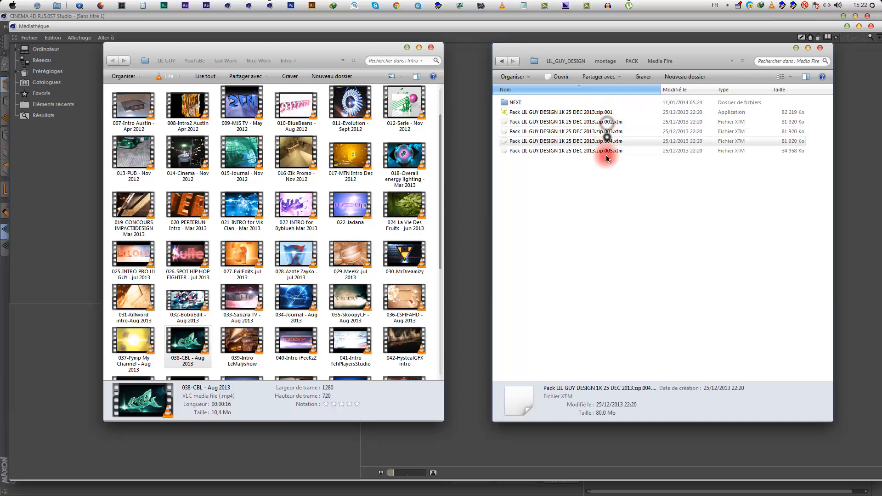
left_click(601, 179)
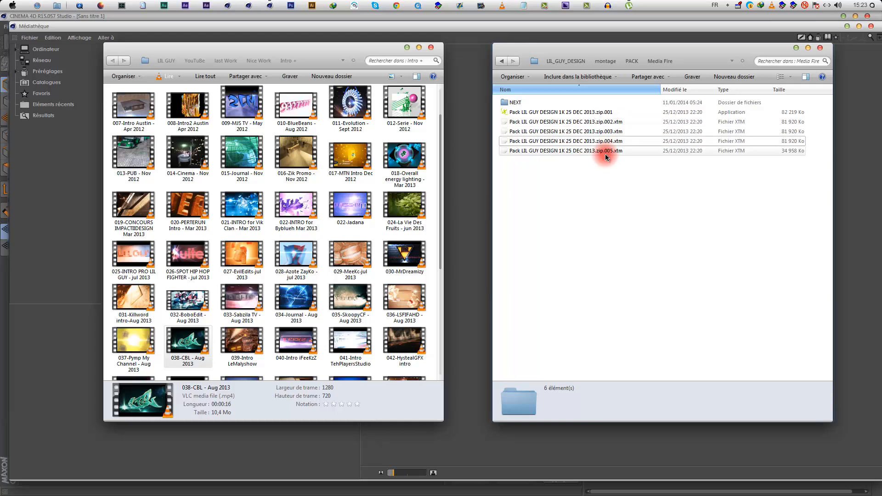
Step: Run Pack LIL GUY DESIGN 1K 25 DEC 2013.zip.001 and join all the split parts into one zip with Xtremsplit
left_click(605, 115)
double_click(604, 115)
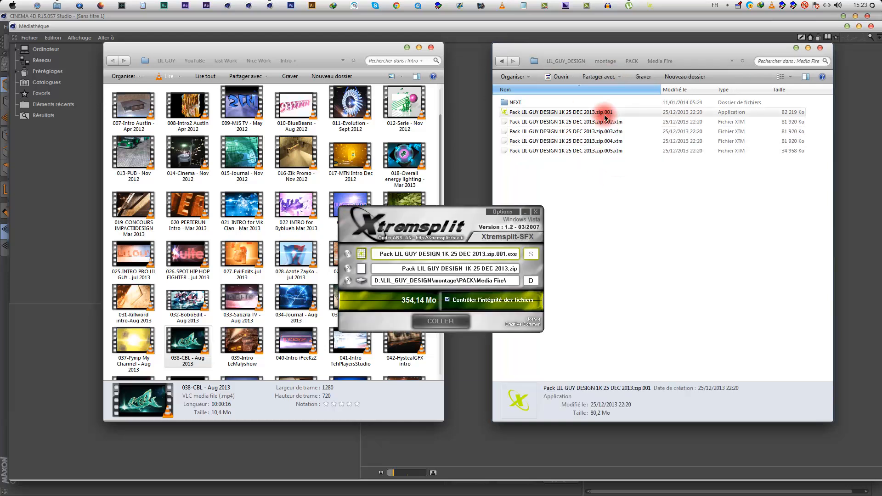
left_click_drag(440, 314, 423, 244)
left_click(423, 245)
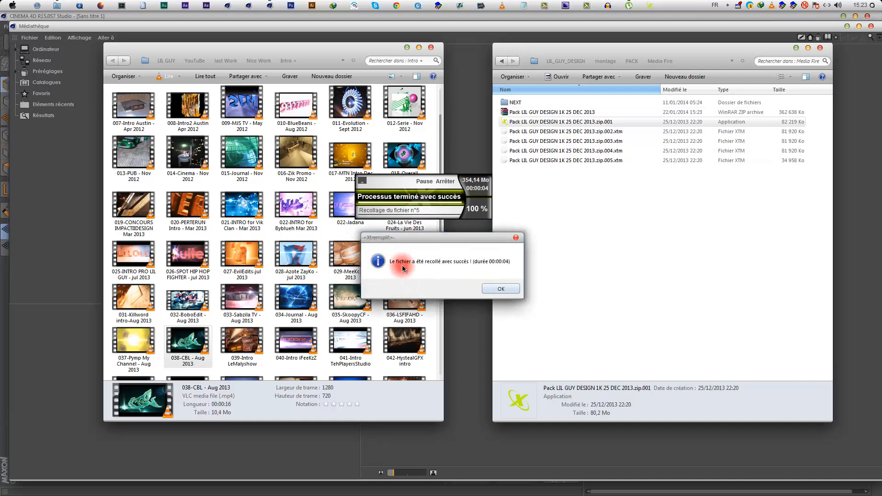
left_click(499, 289)
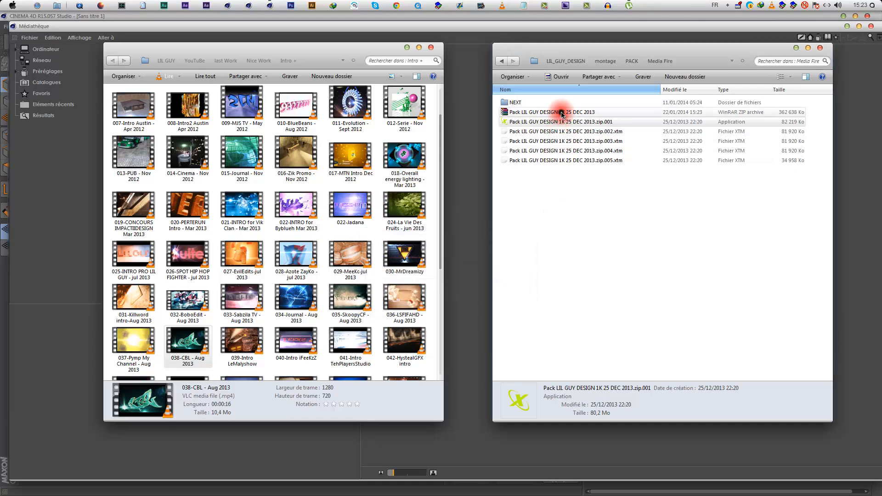
Step: Extract the Pack LIL GUY DESIGN 1K 25 DEC 2013 archive into a folder of the same name and open that folder
left_click(551, 113)
right_click(550, 115)
left_click(567, 157)
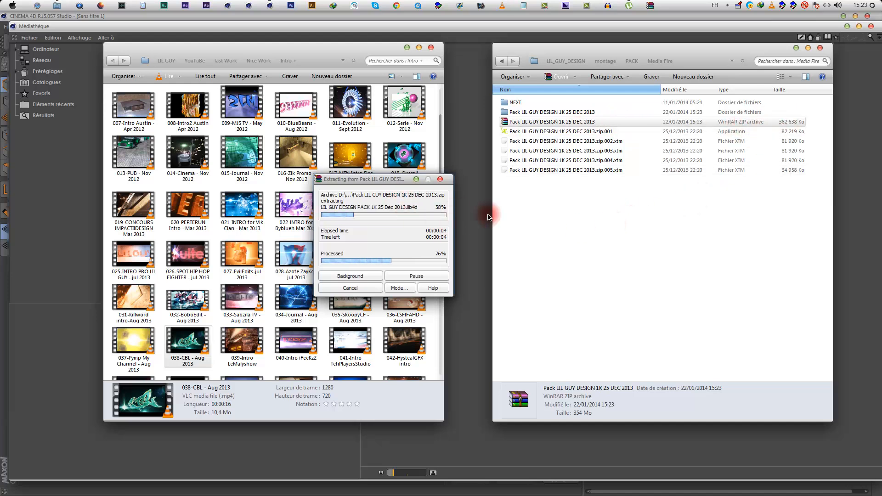
double_click(548, 113)
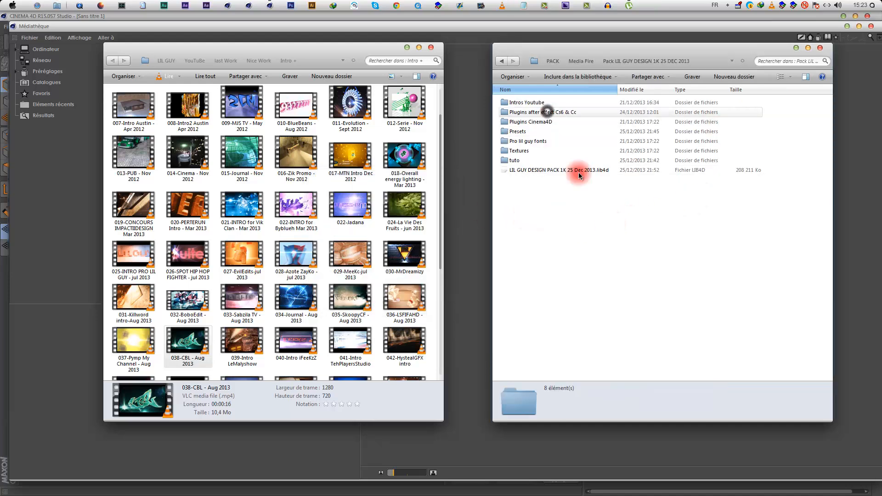
Step: Copy the file LIL GUY DESIGN PACK 1K 25 Dec 2013.lib4d from the extracted pack folder
left_click(526, 170)
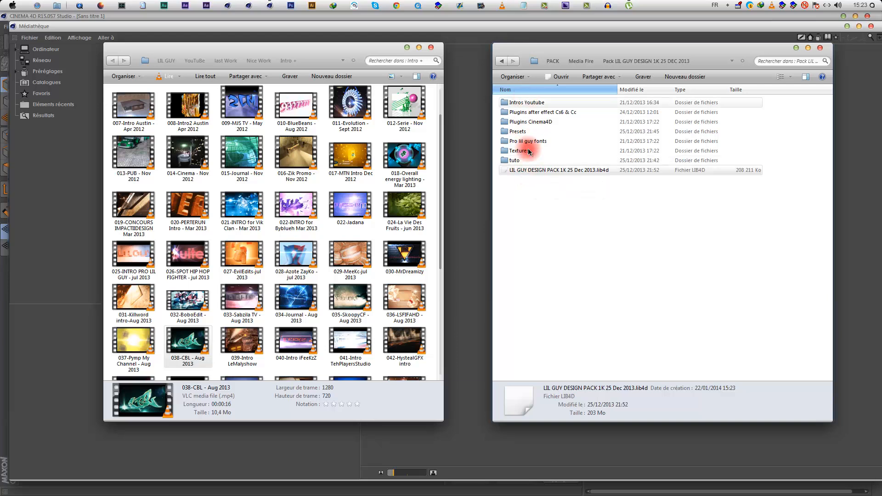
right_click(545, 173)
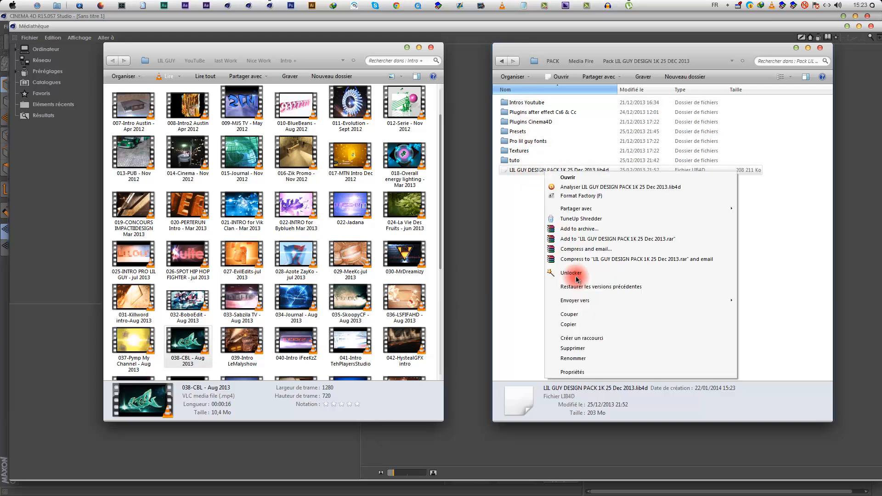
left_click(577, 325)
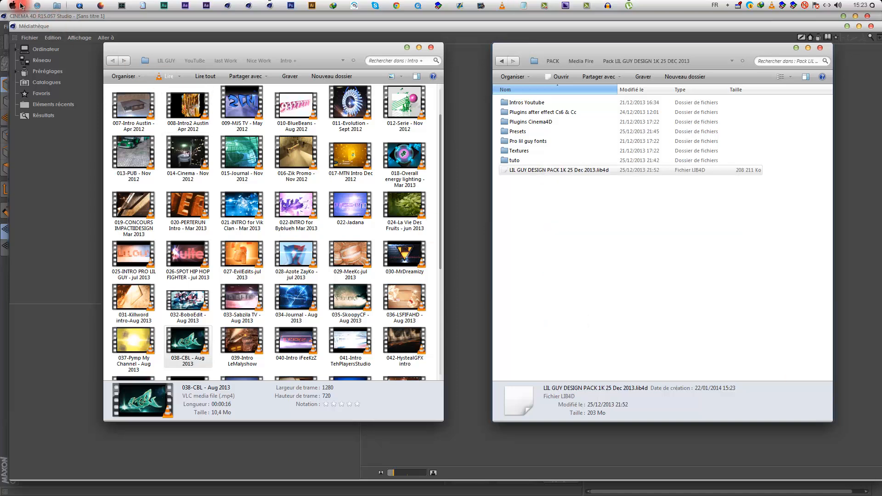
Step: Open Disque local (C:) > Programmes > MAXON > CINEMA 4D R15 > library > browser and select the file LIL GUY DESIGN PACK 1K.lib4d
left_click(33, 4)
left_click(168, 123)
double_click(200, 127)
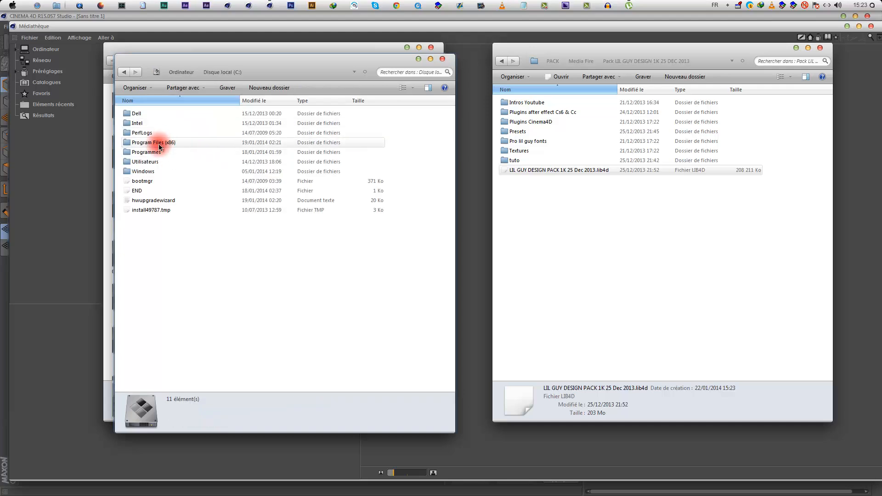
double_click(161, 153)
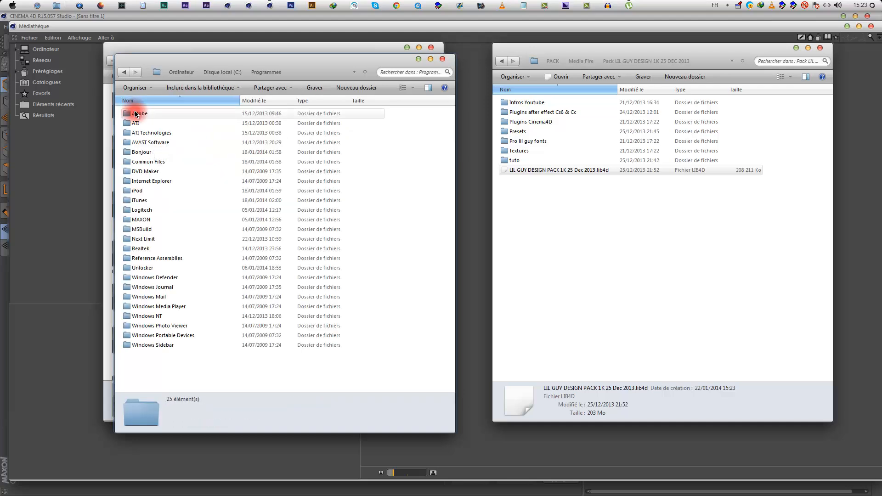
double_click(167, 220)
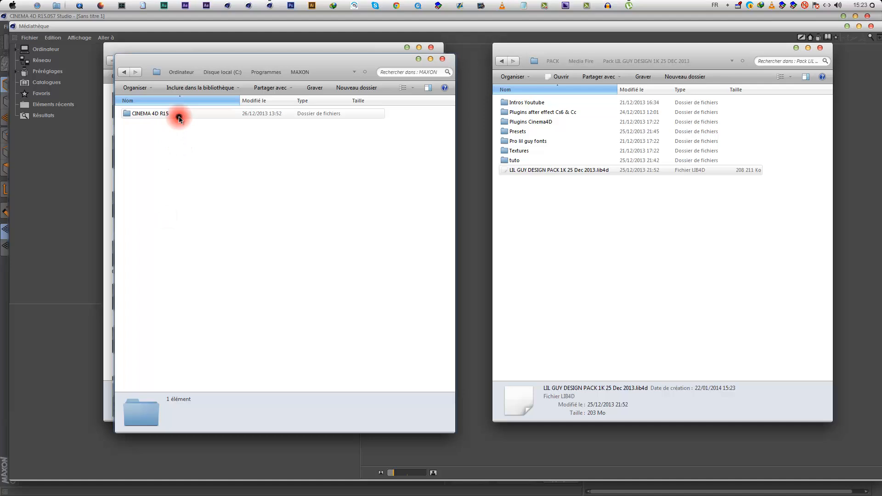
double_click(178, 117)
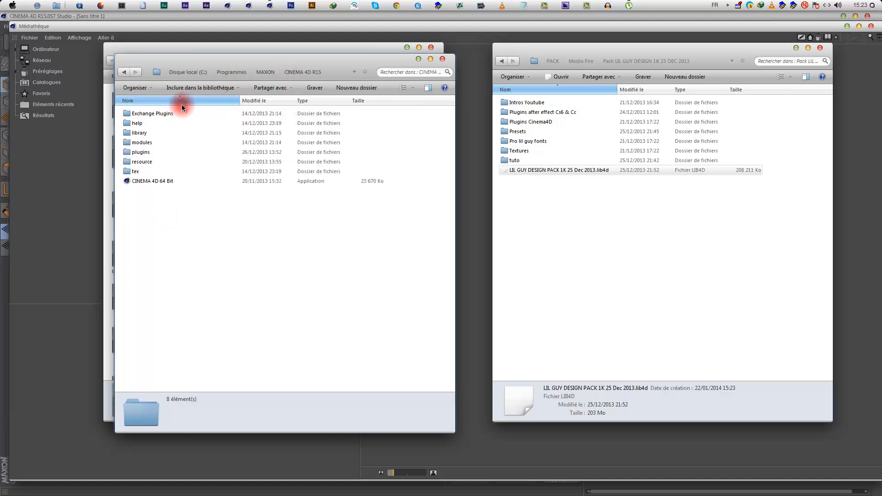
double_click(156, 133)
double_click(157, 113)
right_click(216, 299)
left_click(177, 200)
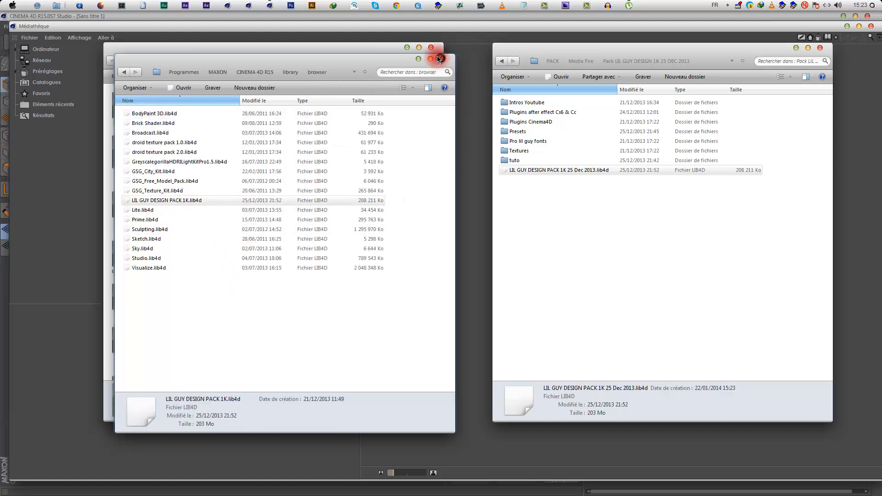
Step: Close the browser and extracted pack folder windows and list the Préréglages in CINEMA 4D's media library
left_click(439, 59)
left_click(623, 175)
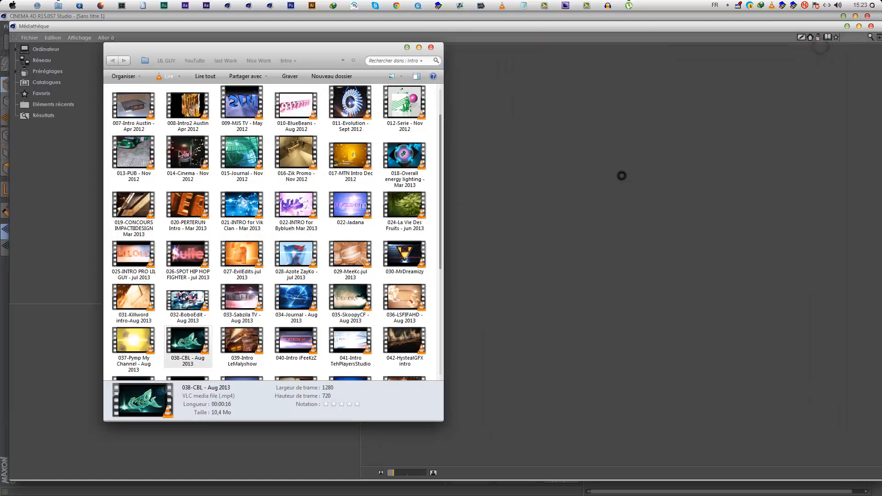
left_click(27, 73)
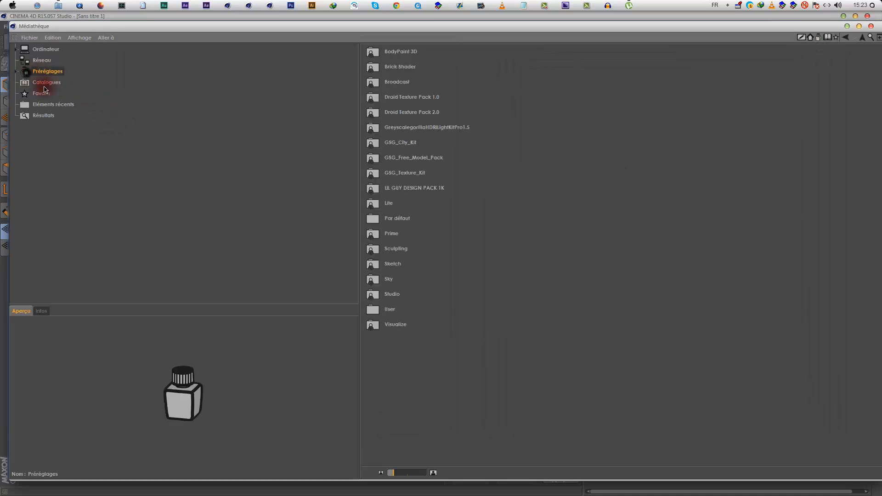
Step: Restore the media library window to a smaller size and reposition it over the CINEMA 4D workspace
double_click(102, 25)
left_click(358, 110)
left_click_drag(540, 160, 358, 183)
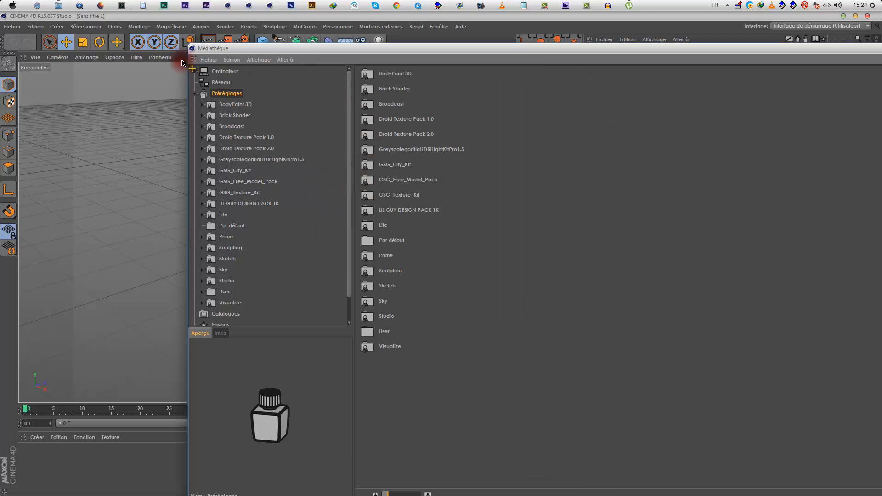
left_click_drag(211, 48, 318, 73)
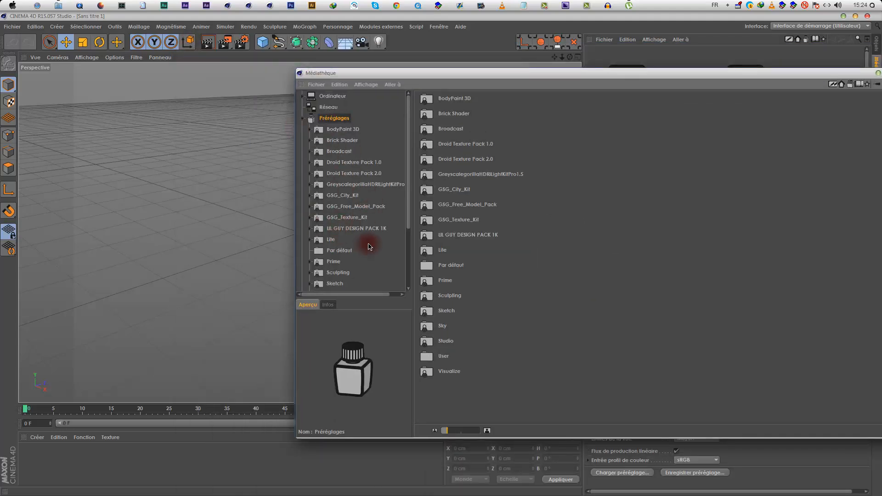
Step: Open the Payant folder inside LIL GUY DESIGN PACK 1K > Intro Youtube in the media library
left_click(331, 231)
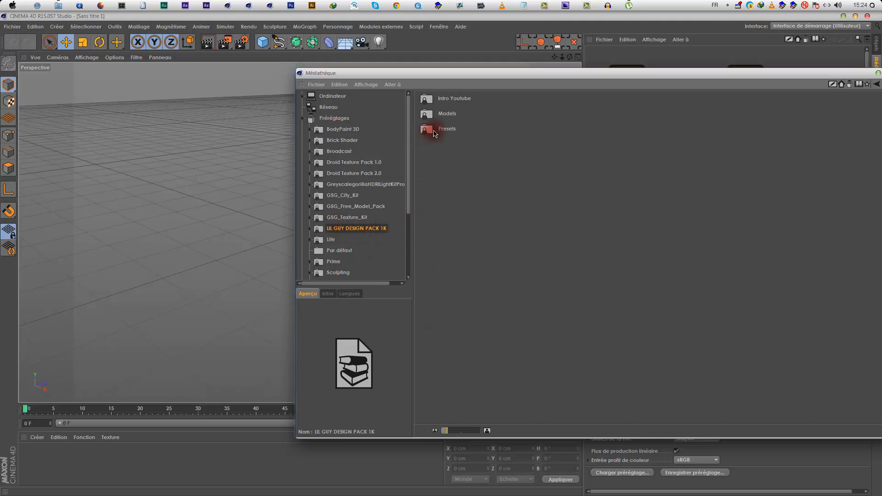
left_click(310, 230)
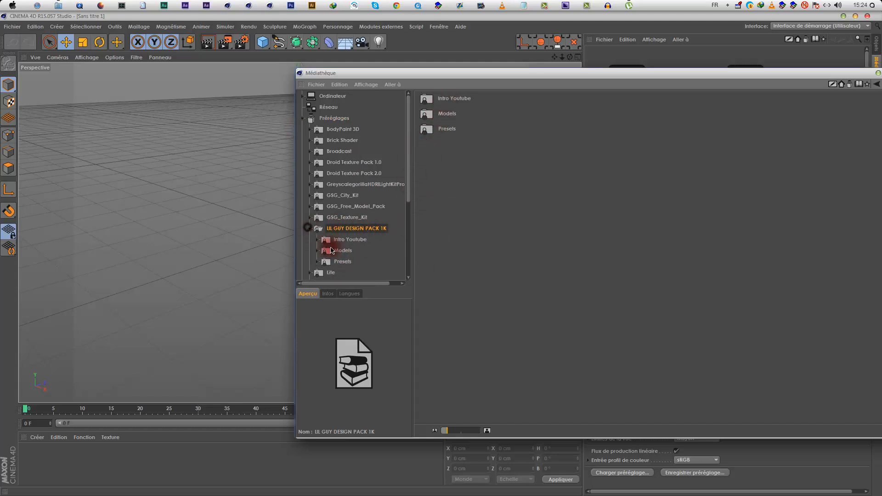
double_click(458, 100)
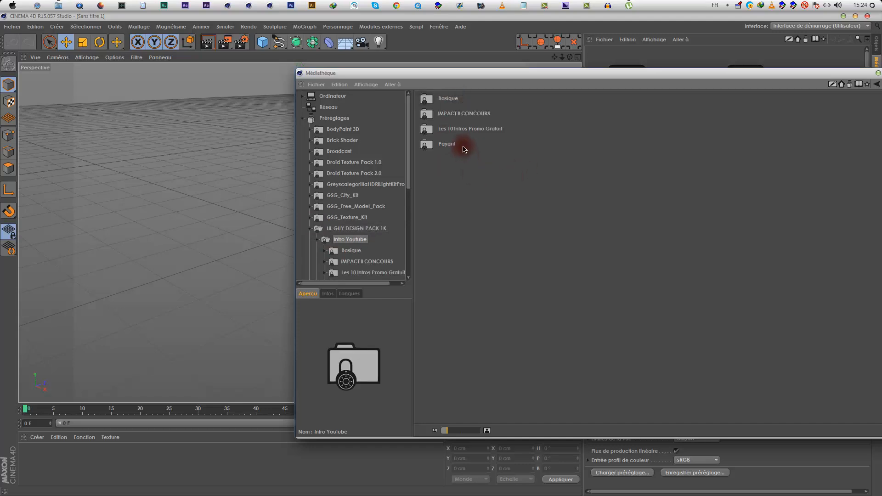
double_click(462, 146)
Step: Enlarge the Payant intro thumbnails to their maximum size and preview 05-Lemalyshow
left_click_drag(444, 432, 516, 424)
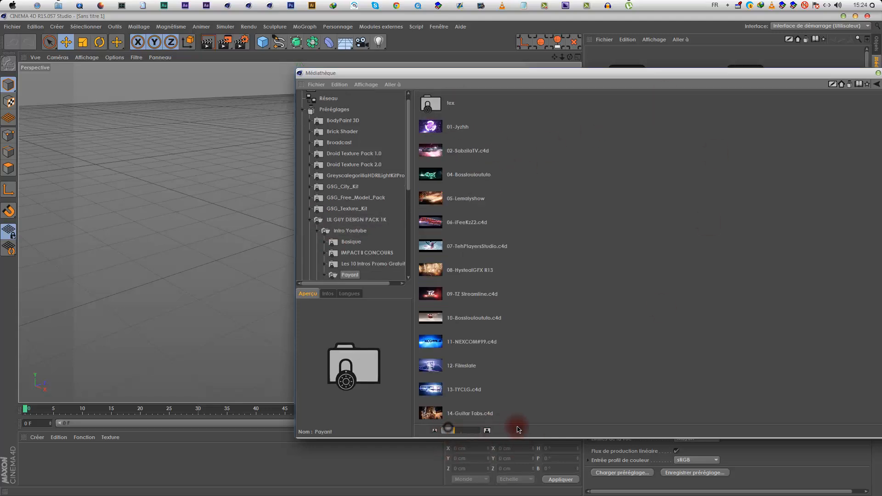
right_click(614, 341)
mouse_move(652, 423)
left_click(711, 423)
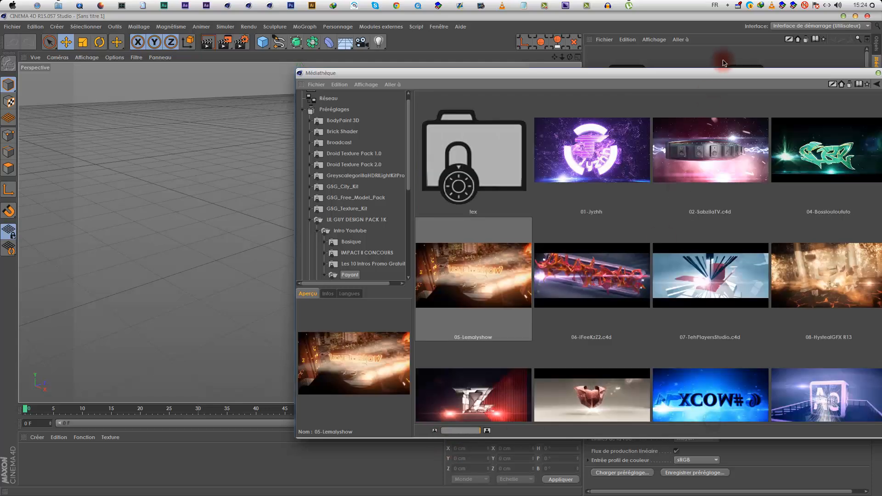
Step: Reposition the media library, open the green 04-Bossiouloututo intro scene and minimise the library window
left_click_drag(727, 71, 502, 51)
scroll(644, 184, "down", 2)
scroll(643, 184, "up", 1)
left_click(589, 74)
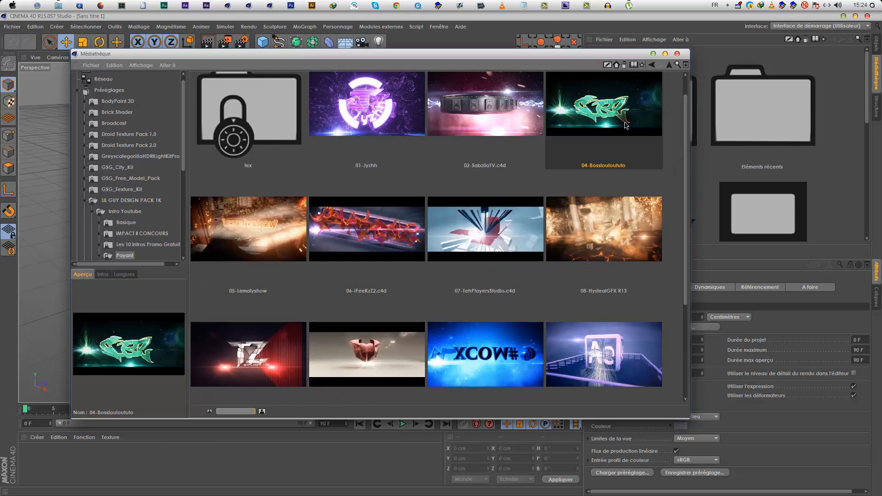
left_click(652, 54)
left_click(736, 130)
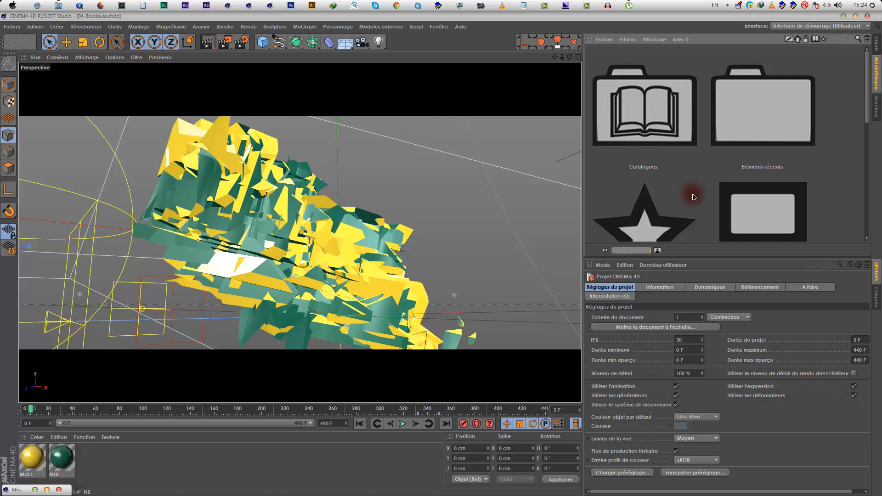
Step: Show the intro scene's object list, deselect all objects and enlarge the list's height
left_click(876, 44)
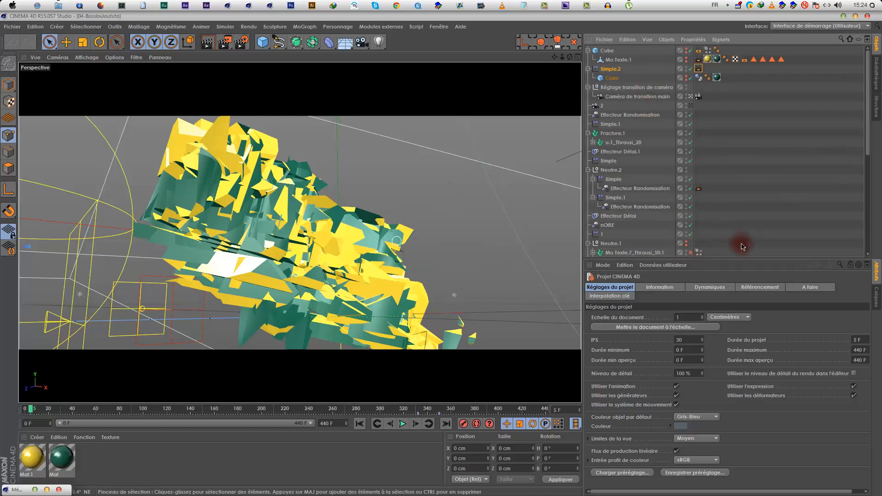
left_click(743, 204)
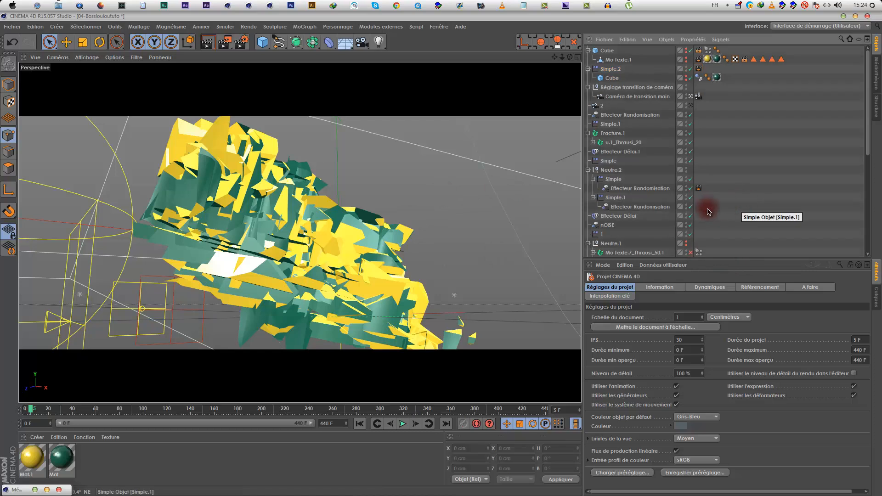
scroll(735, 190, "down", 5)
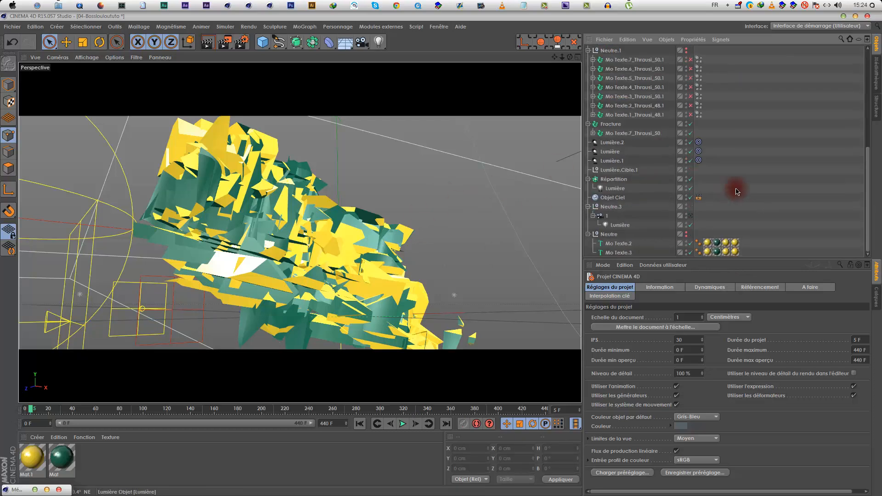
key("Delete")
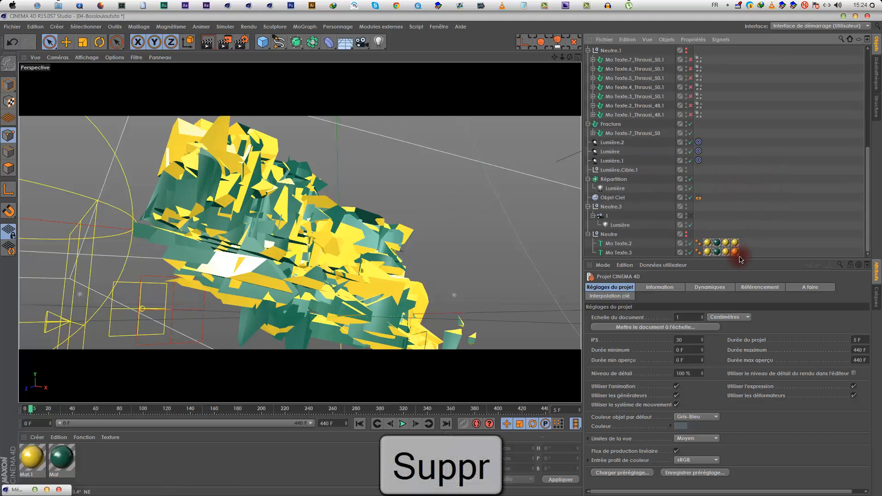
left_click_drag(753, 313, 688, 366)
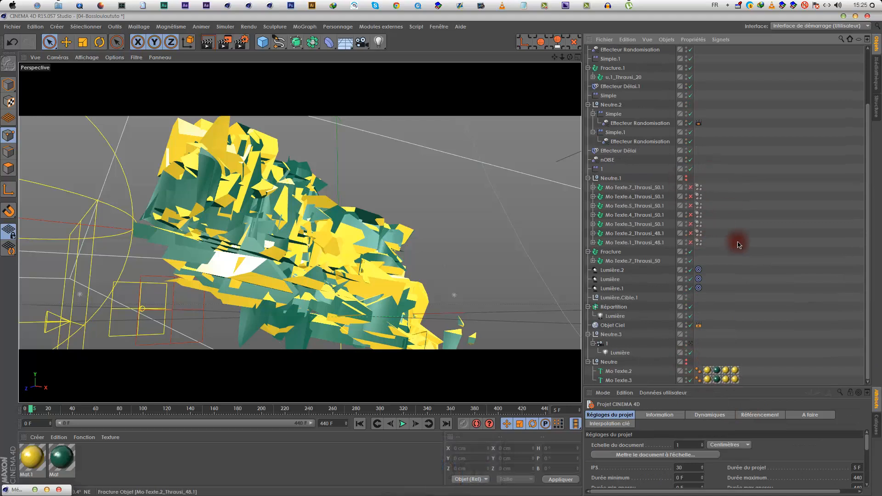
Step: Play the intro animation and stop it at frame 38
scroll(735, 244, "up", 3)
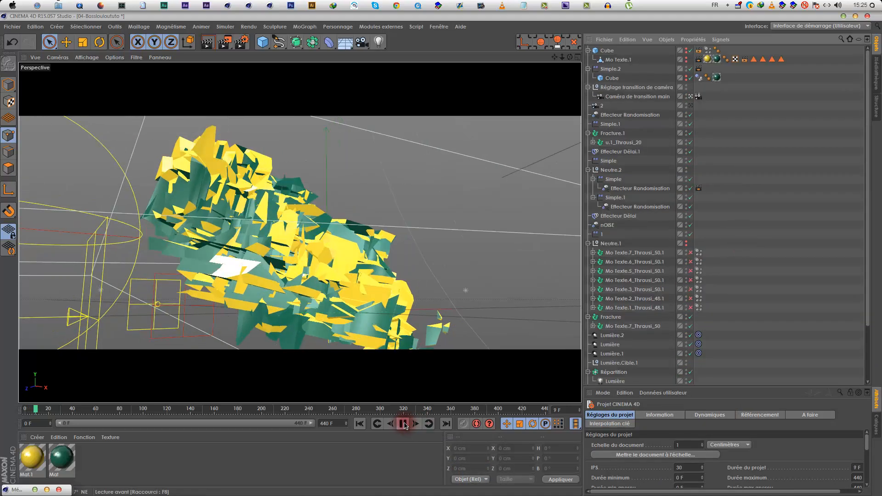
left_click(403, 424)
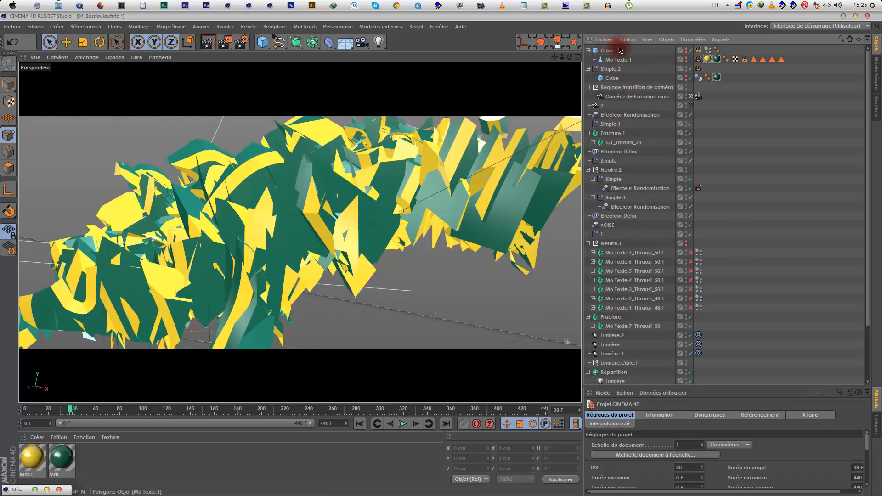
key("Delete")
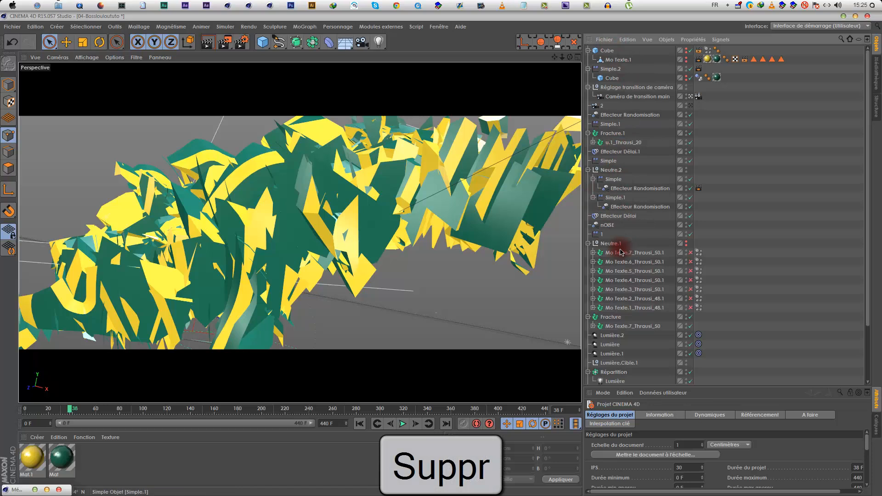
Step: Delete the Neutre text group, the light inside Neutre.3, Objet Ciel, Répartition and Lumière.1 from the scene
scroll(621, 275, "down", 3)
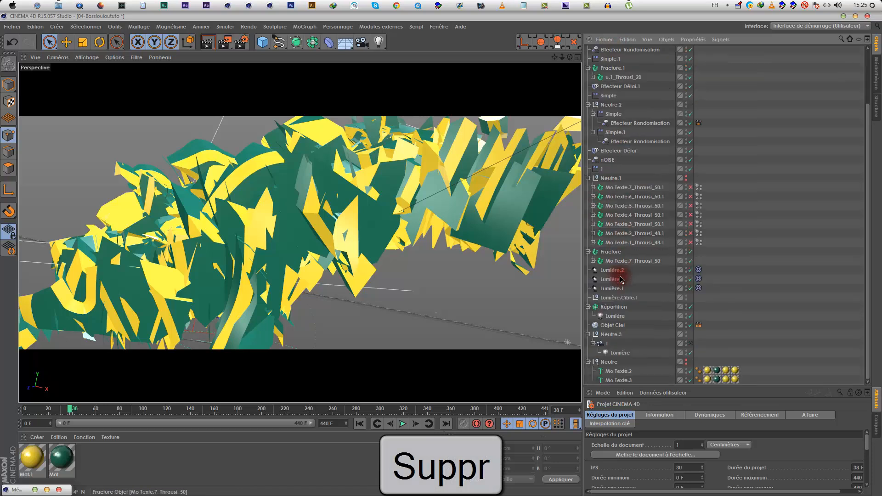
left_click(614, 365)
key("Delete")
left_click(620, 379)
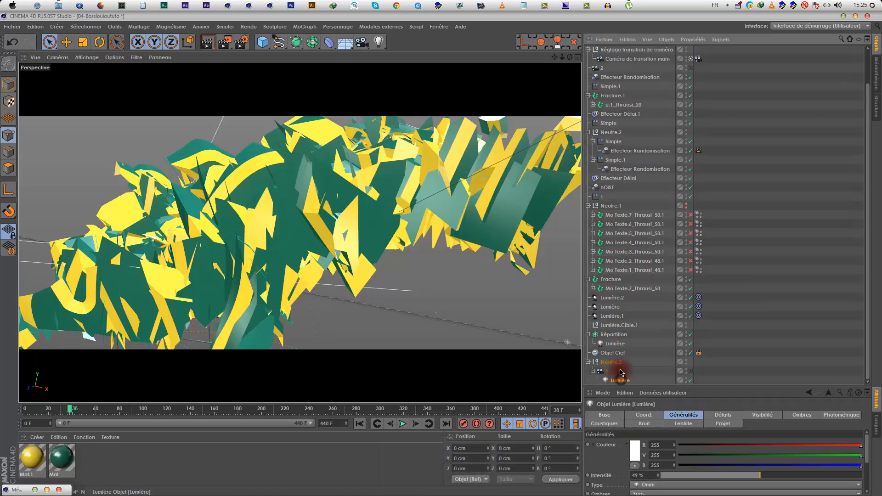
key("Delete")
key("Delete")
left_click(615, 353)
key("Delete")
key("Delete")
Step: Delete the light target Lumière.Cible.1 and the lights Lumière and Lumière.2
left_click(616, 353)
key("Delete")
left_click(12, 42)
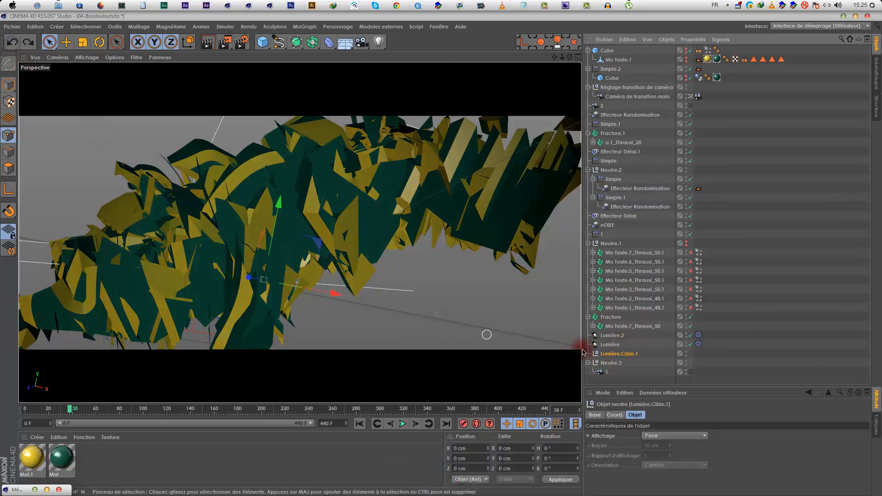
key("Delete")
left_click(609, 346)
key("Delete")
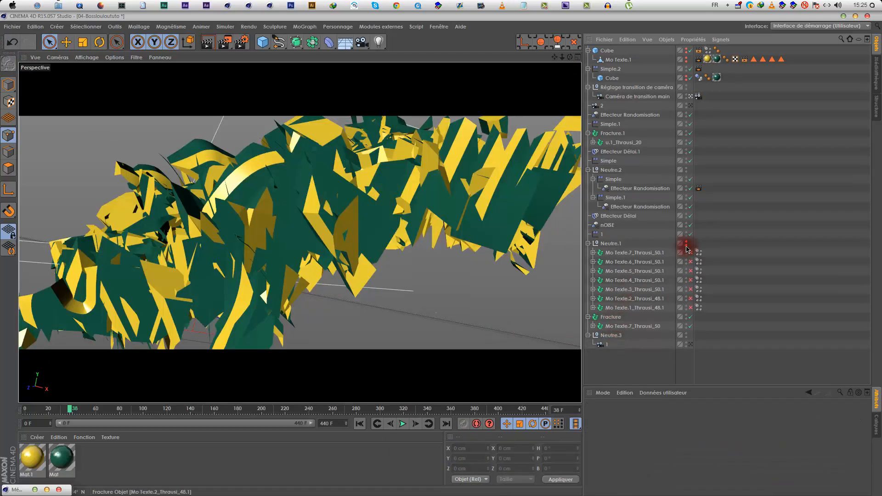
Step: Delete the Neutre.1 group, the Cube under Simple.2, and Mo Texte.1 with its parent Cube
left_click(620, 245)
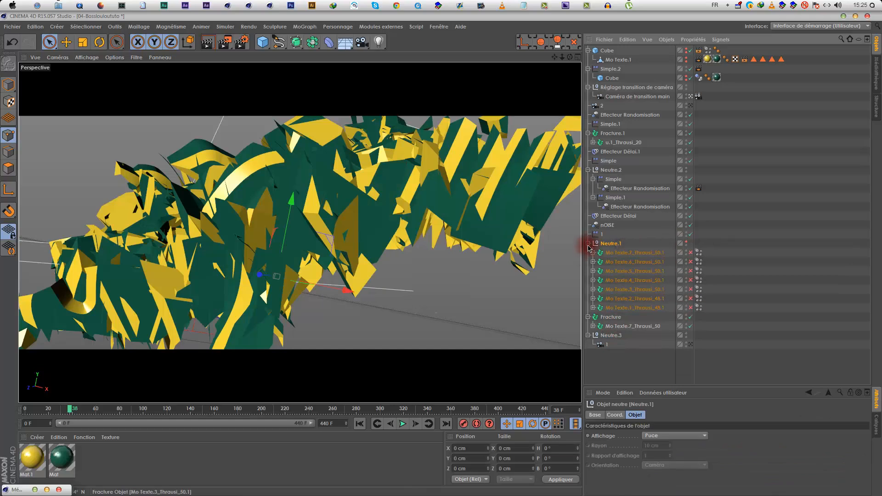
key("Delete")
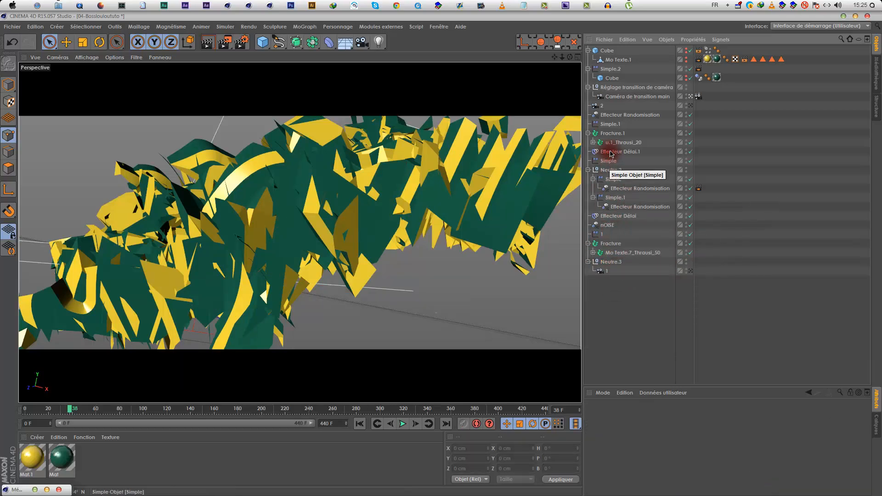
left_click(610, 79)
key("Delete")
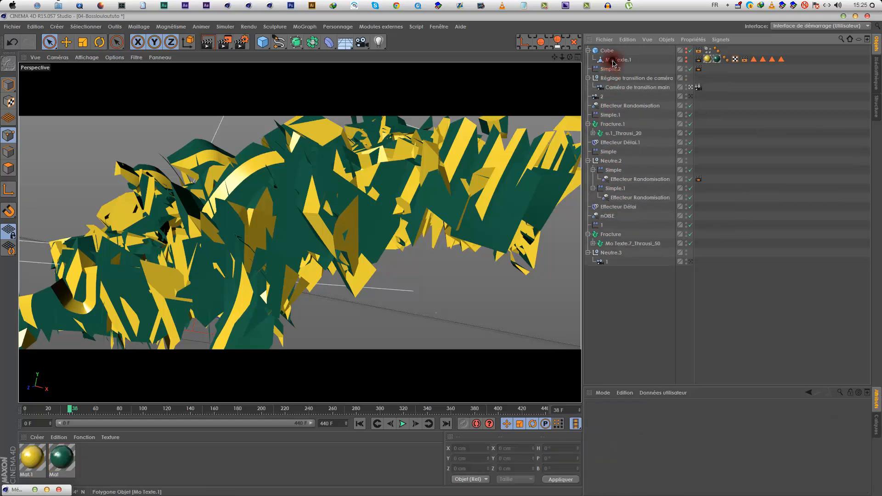
left_click(613, 61)
key("Delete")
left_click(610, 51)
key("Delete")
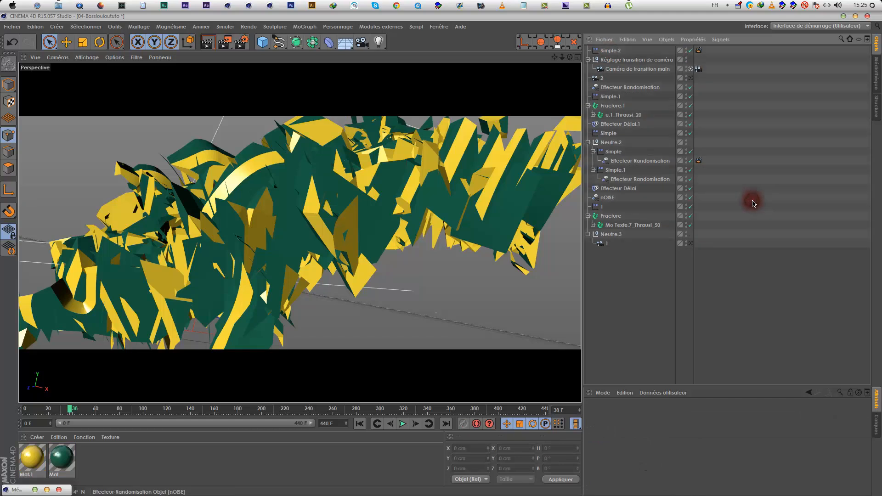
left_click(664, 384)
left_click_drag(593, 73, 594, 2)
left_click(622, 270)
left_click(429, 382)
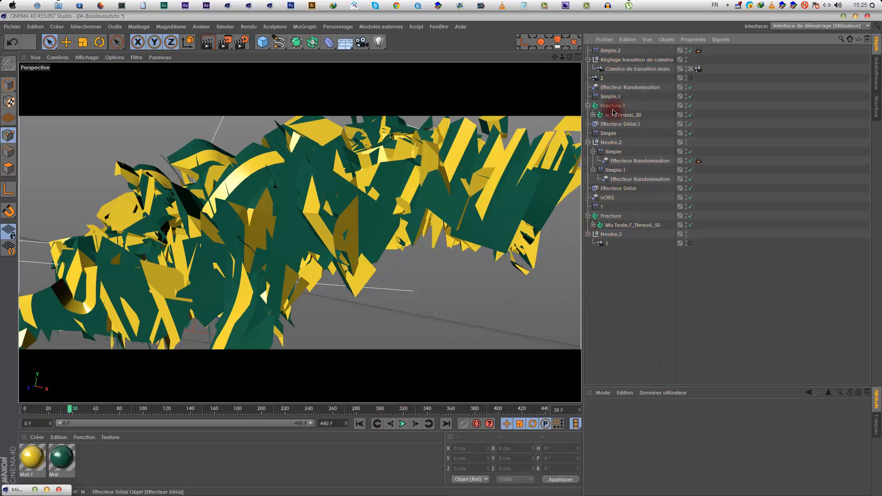
Step: Rewind the timeline to the first frame and play the intro animation
left_click(359, 424)
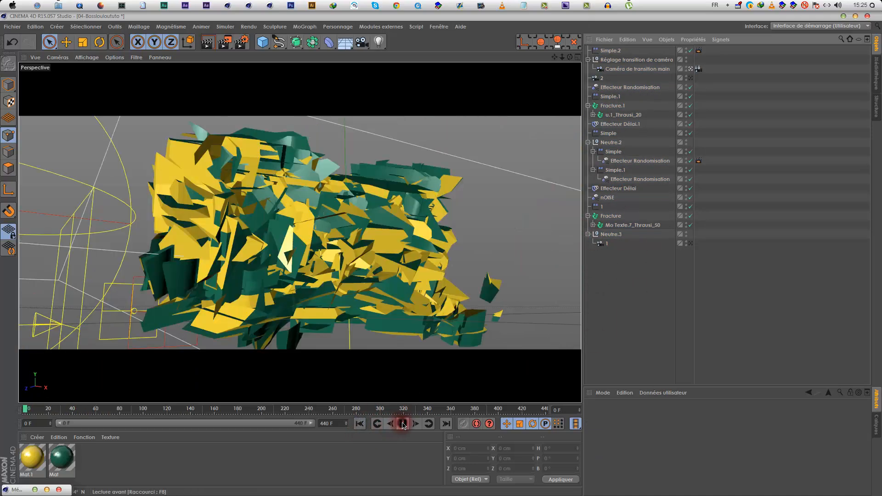
left_click(403, 423)
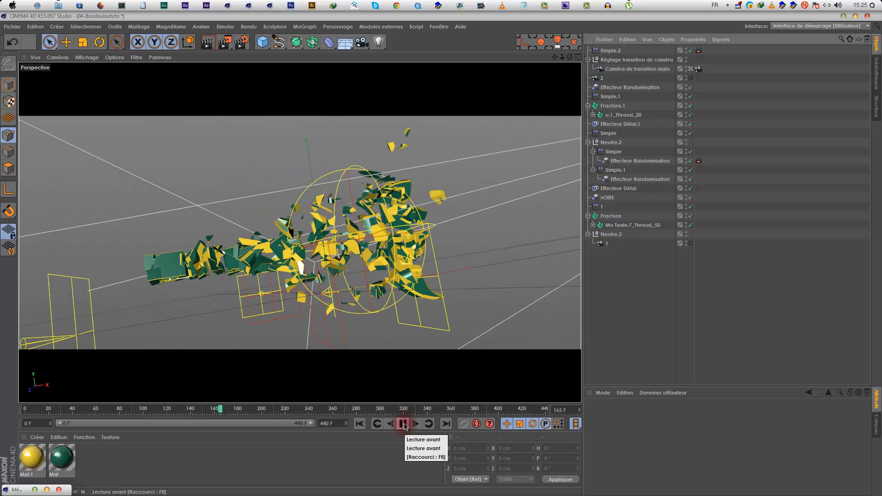
Step: Pause the animation and inspect the noise effector, Effecteur Délai, Neutre.2 and Effecteur Délai.1 in the object hierarchy
left_click(403, 423)
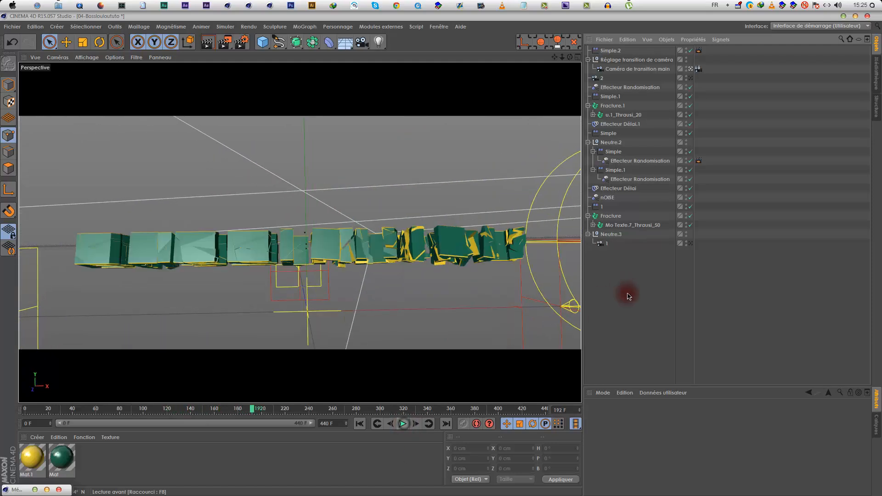
left_click(614, 198)
left_click(616, 188)
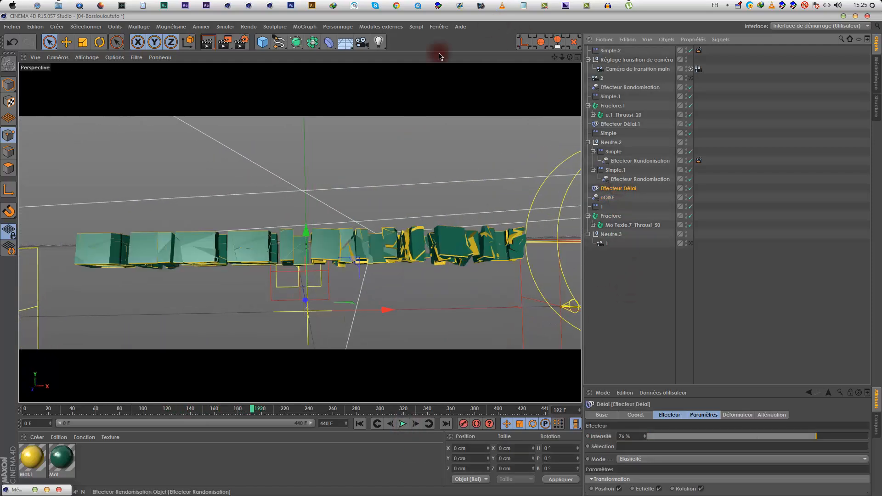
left_click(615, 160)
left_click(614, 142)
left_click(616, 133)
left_click(621, 122)
left_click(158, 81)
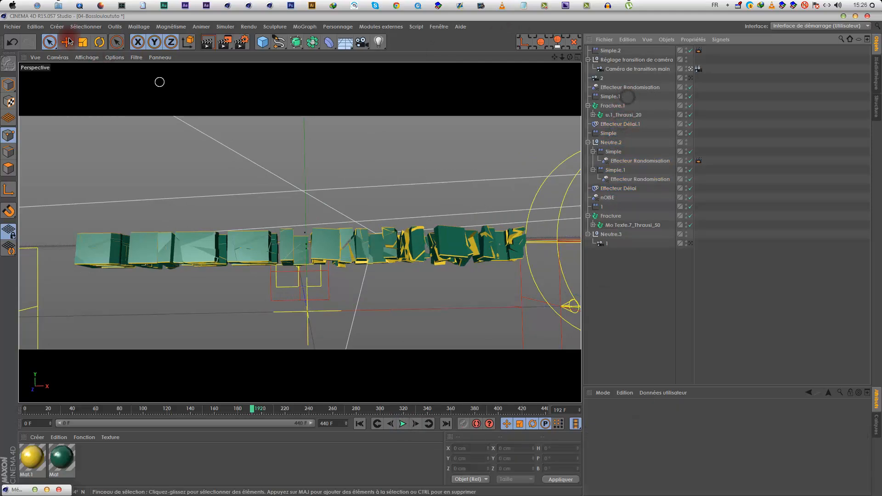
Step: Open the recent scene 04-Bosslouloututo normal.c4d
left_click(12, 26)
mouse_move(134, 198)
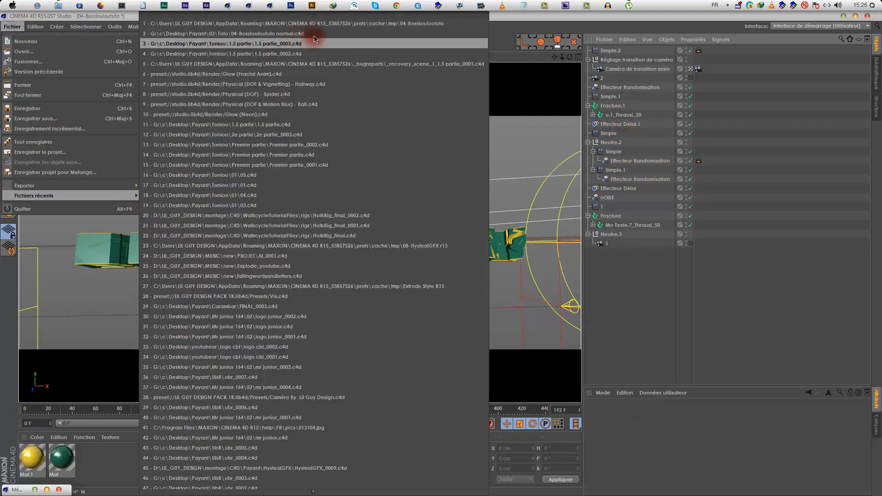
left_click(352, 34)
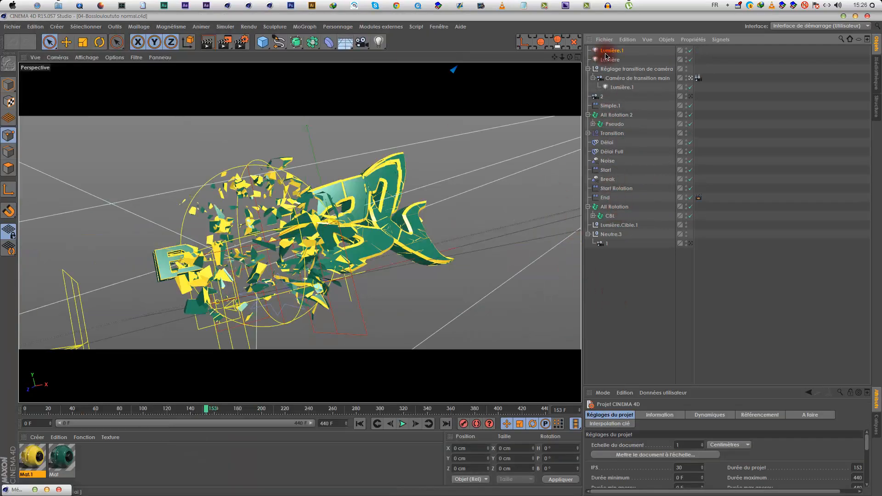
Step: Examine the Start Rotation, Break, Start, Noise and Délai Full effectors, the camera transition group and the CBL fracture object, enlarging the attributes area
left_click(610, 189)
left_click(610, 180)
left_click(609, 170)
left_click(611, 161)
left_click(613, 151)
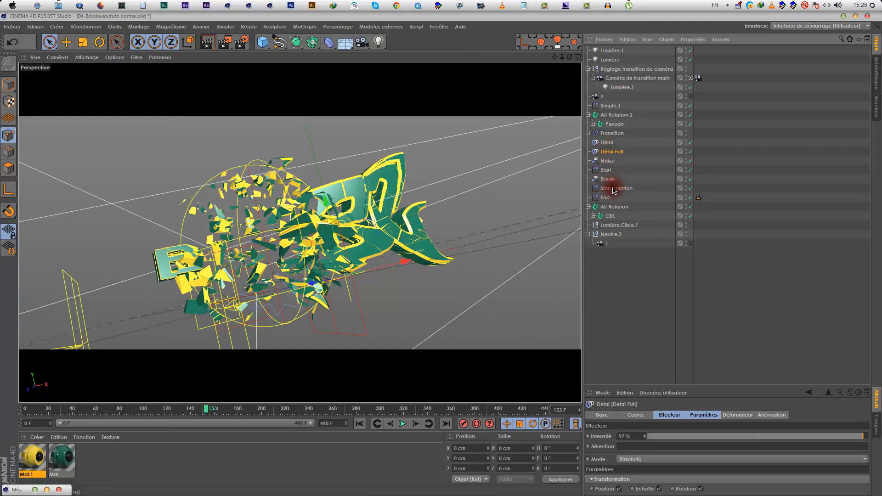
left_click(614, 189)
left_click(672, 379)
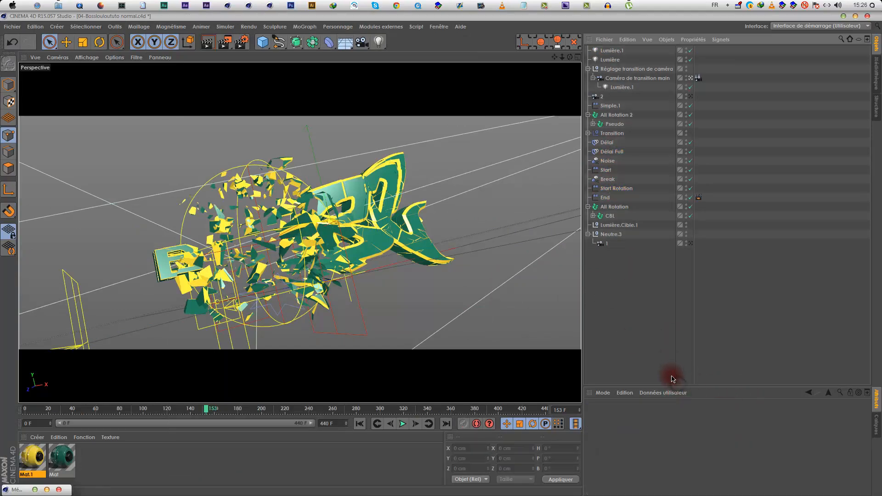
left_click_drag(672, 386, 644, 268)
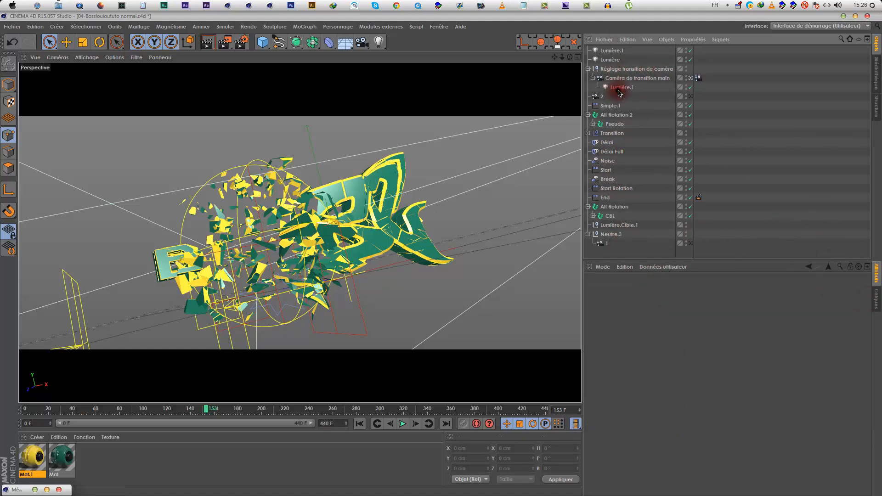
left_click(616, 69)
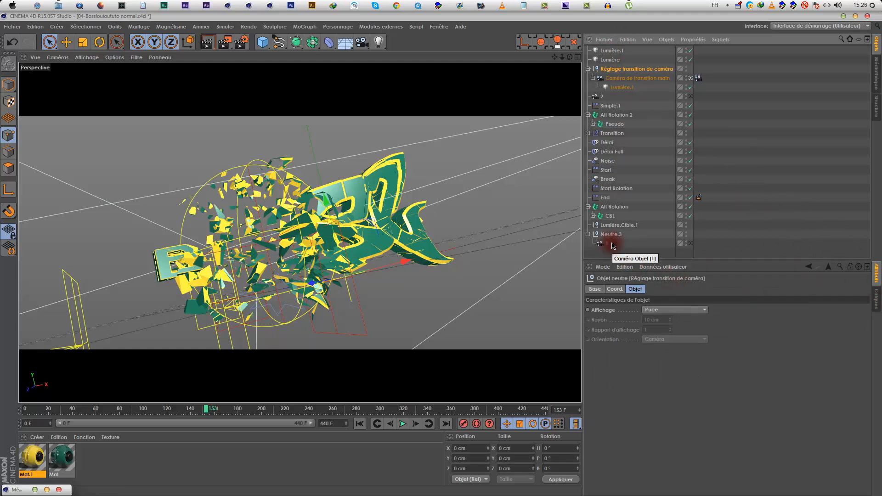
left_click(612, 217)
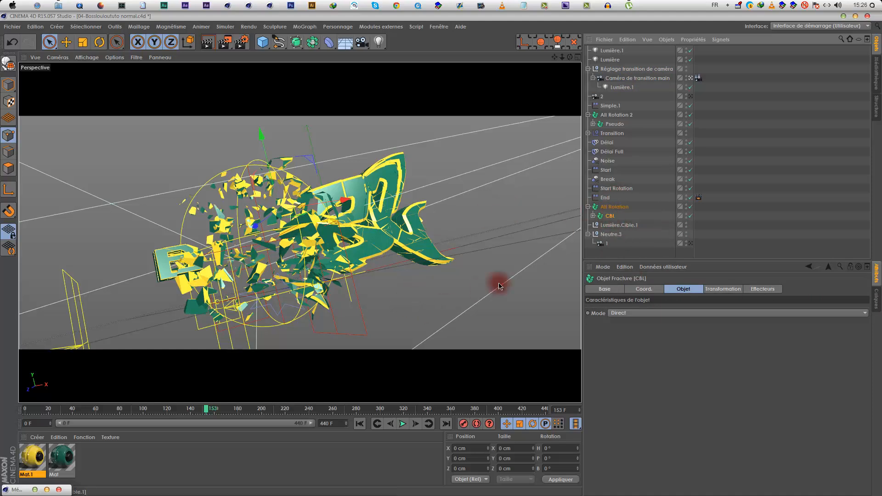
Step: Scrub the timeline to frame 94 and disable the Délai and Délai Full effectors
left_click(75, 409)
left_click_drag(114, 410, 136, 409)
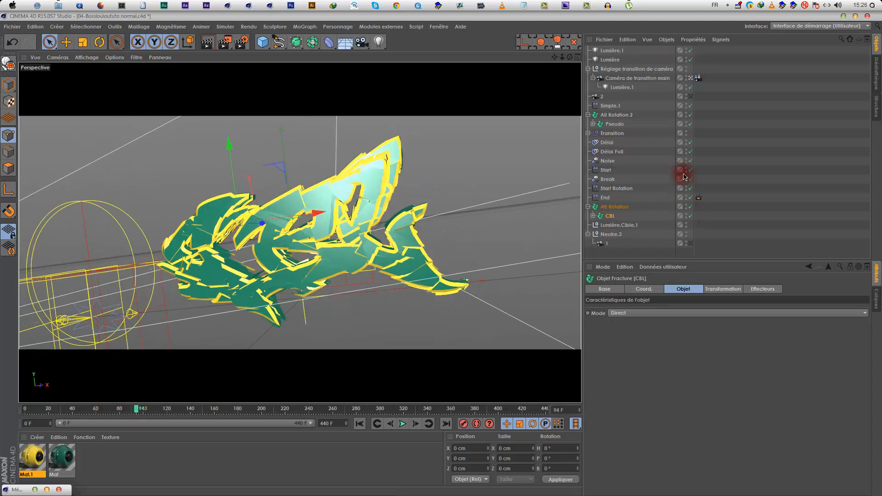
left_click(691, 142)
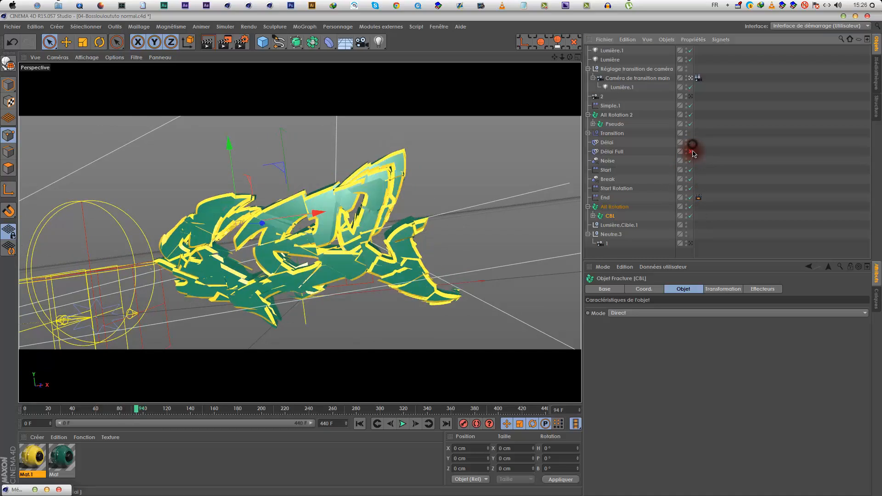
left_click(691, 151)
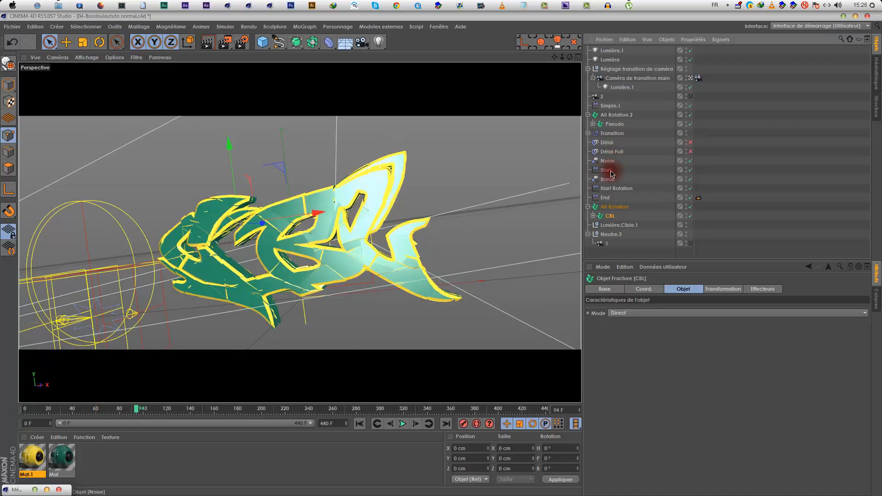
Step: Go to frame 231, disable the All Rotation 2 fracture and hide it in the viewport
left_click(299, 408)
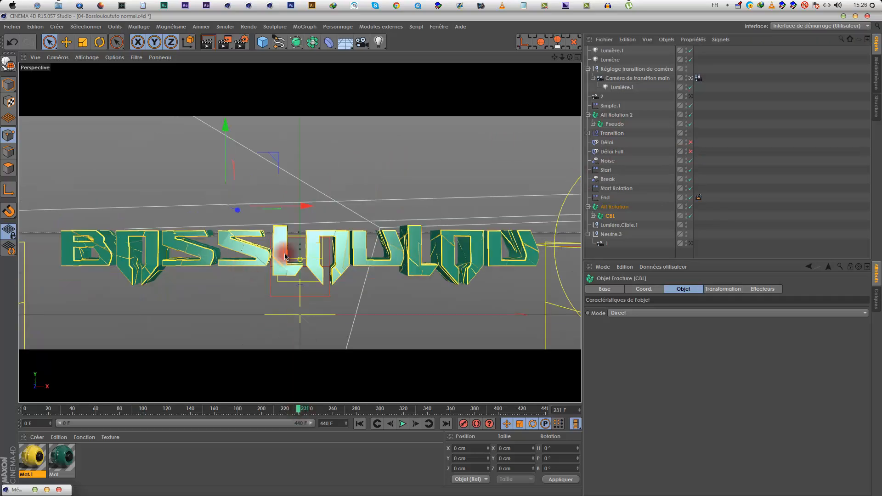
left_click(691, 115)
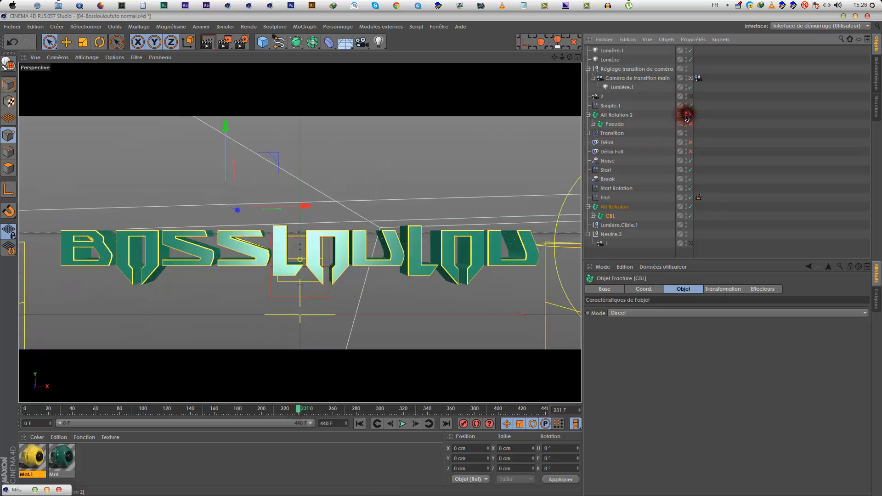
left_click(686, 115)
left_click(633, 242)
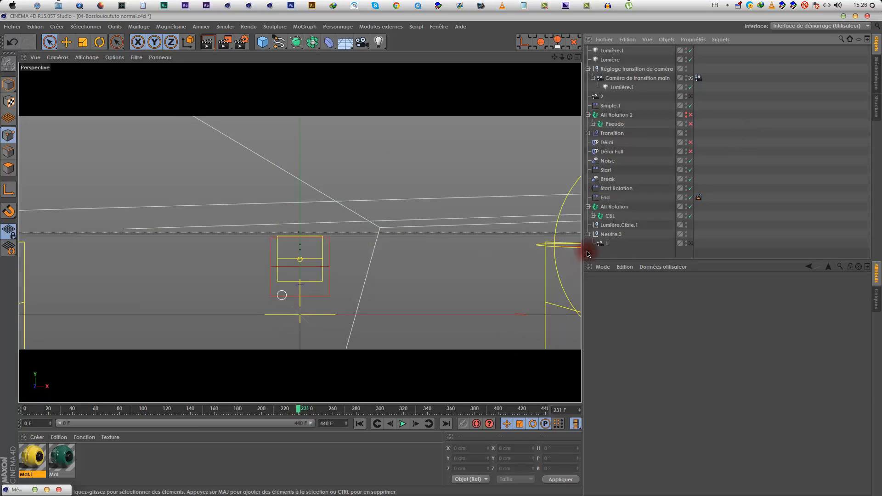
Step: At the first frame, disable and hide the All Rotation fracture while forcing its child CBL to stay visible, and select CBL
left_click(609, 216)
left_click(360, 423)
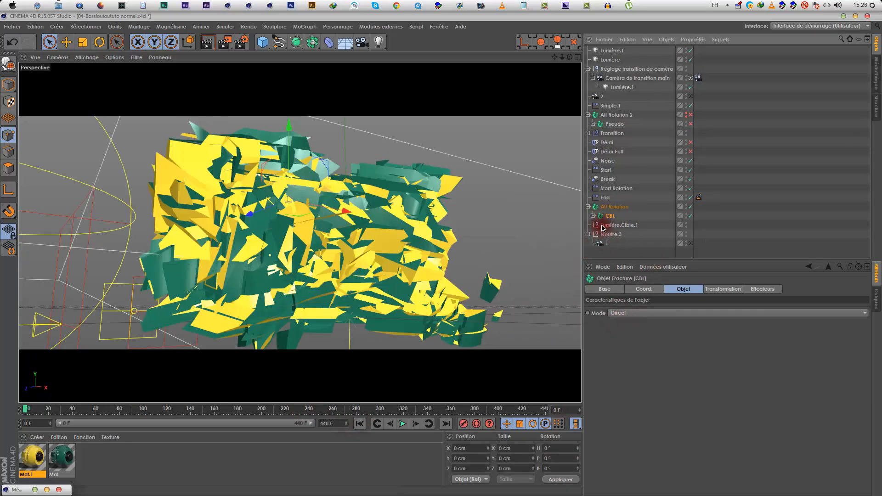
left_click(689, 208)
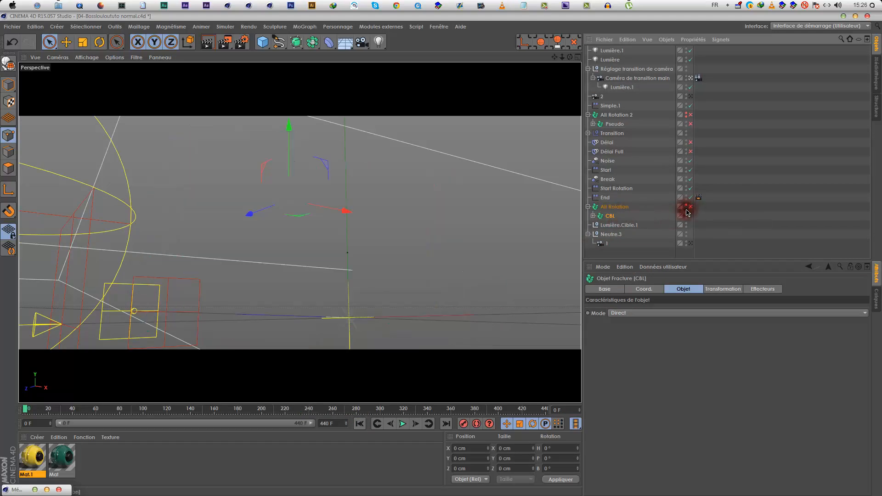
left_click(688, 218)
left_click(737, 231)
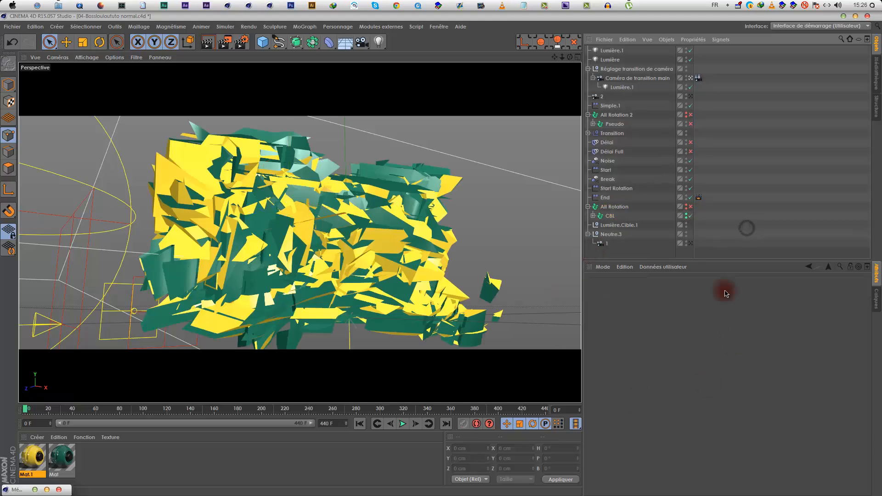
left_click(616, 226)
left_click(609, 216)
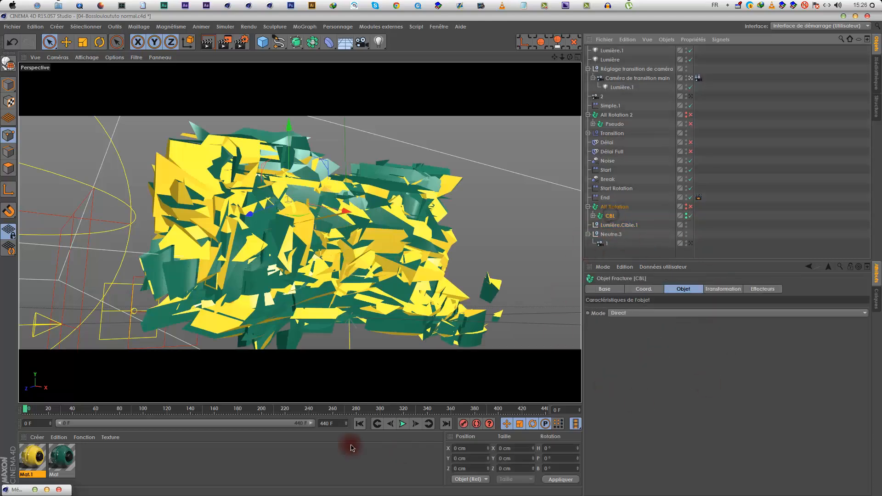
Step: Leave the transition camera, frame the CBL logo in the free view and play its assembly animation from the start
left_click(692, 79)
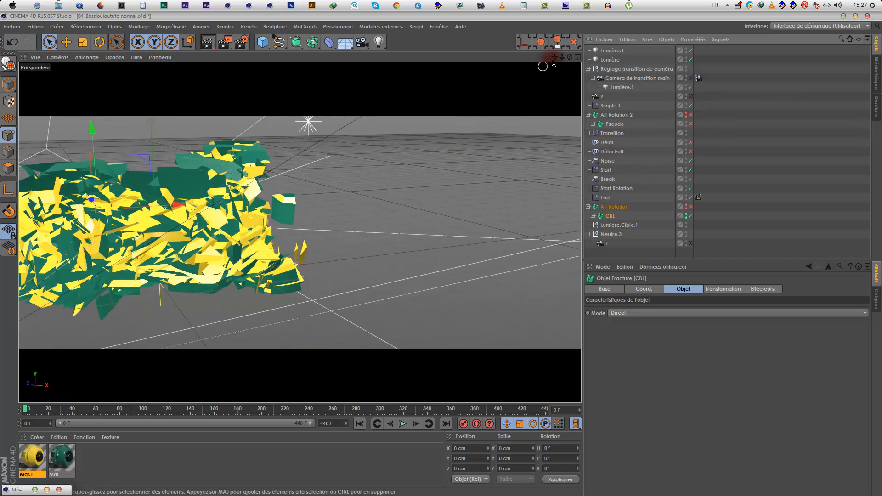
middle_click_drag(481, 258, 688, 265, "alt")
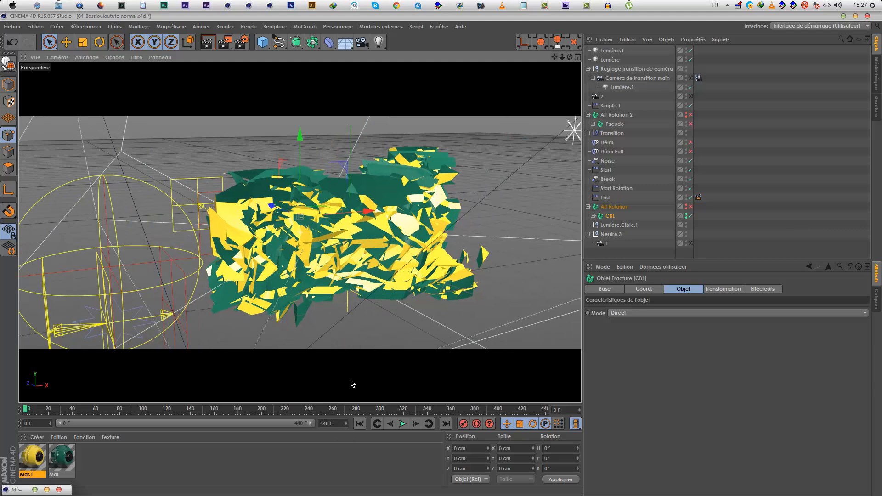
left_click(359, 425)
left_click(402, 424)
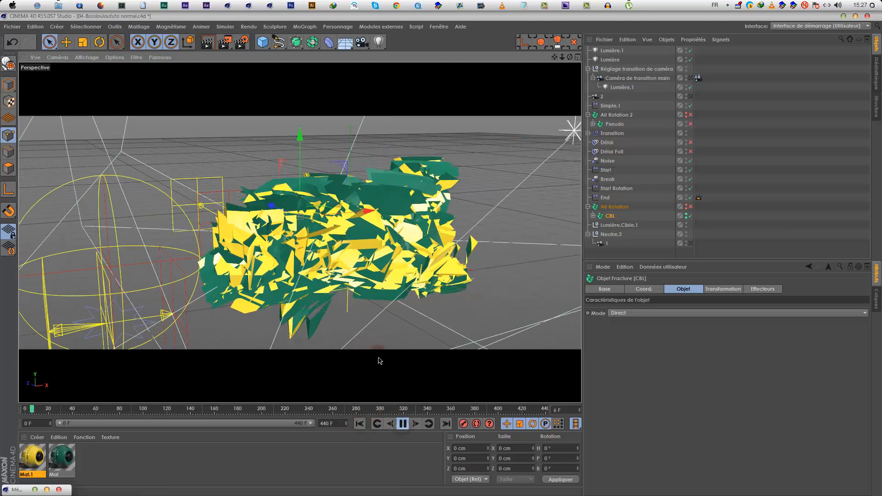
left_click(403, 424)
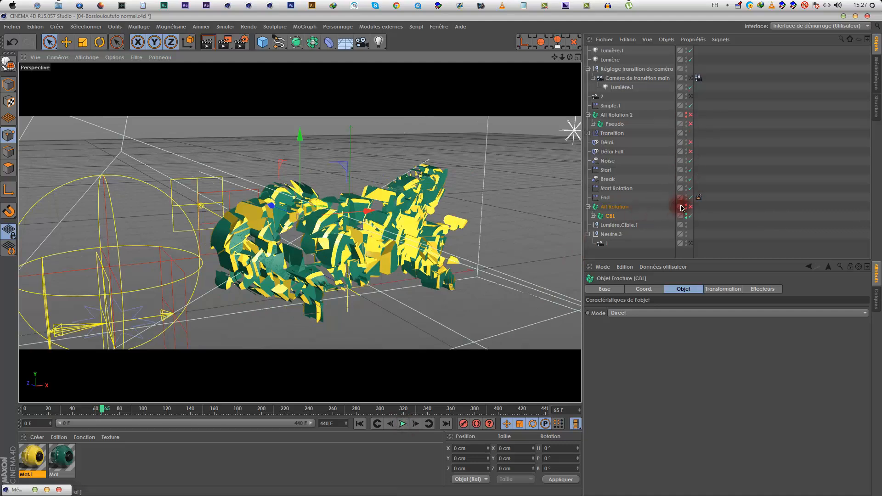
left_click(359, 424)
left_click(403, 424)
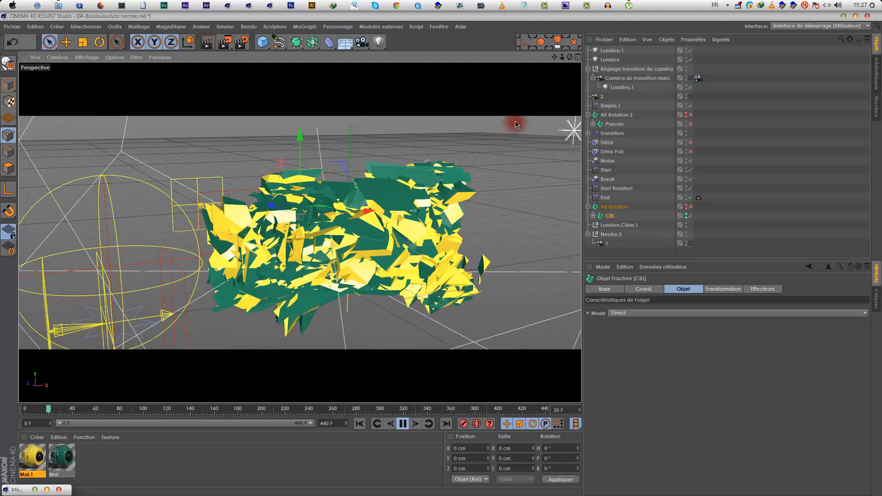
left_click_drag(555, 57, 524, 63)
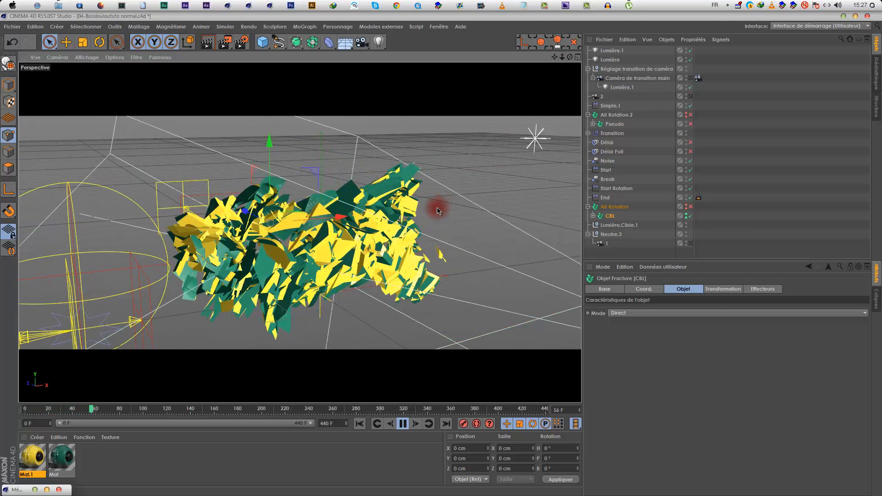
left_click(403, 423)
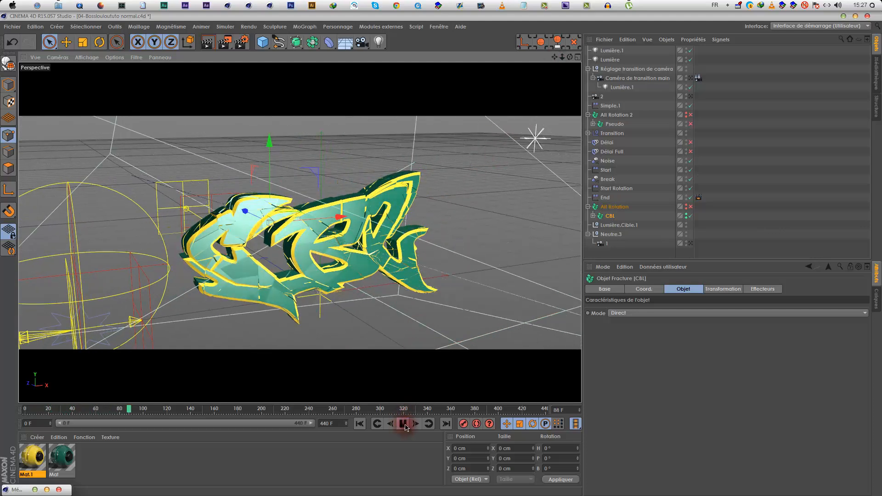
Step: Disable the Noise, Délai, Coupe 1, Random 1 and Break effectors on the CBL fracture, keeping only Start active
left_click(610, 217)
left_click(754, 290)
left_click(681, 349)
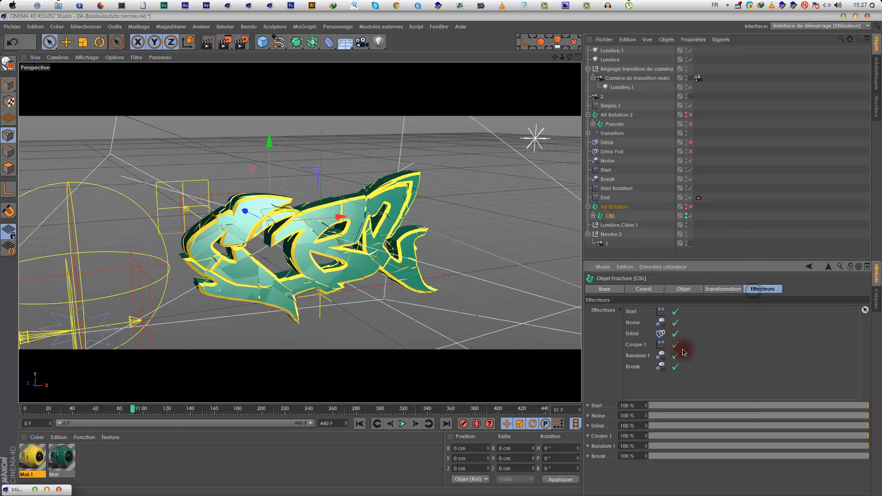
left_click(676, 322)
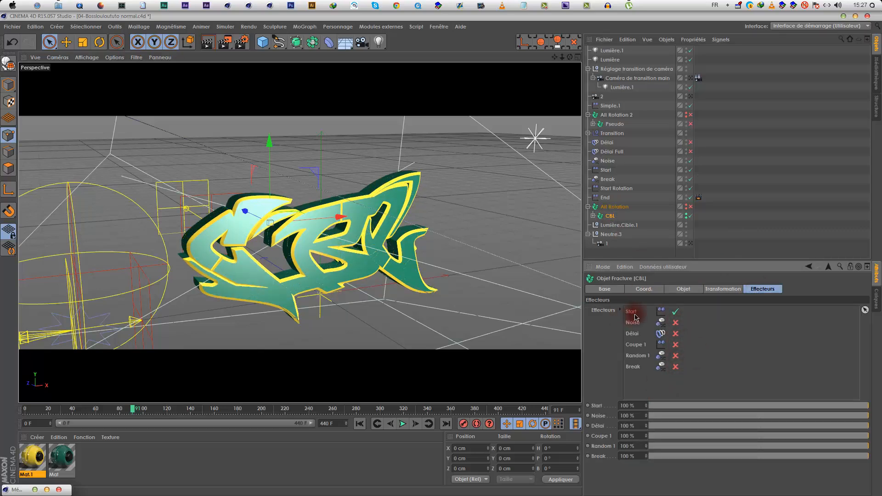
Step: Review the Start effector's transformation parameters and falloff settings
left_click(596, 172)
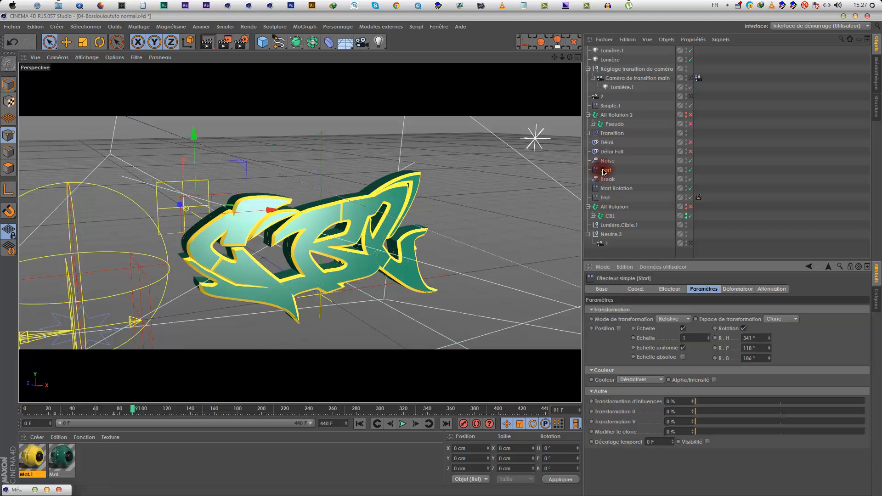
left_click(731, 359)
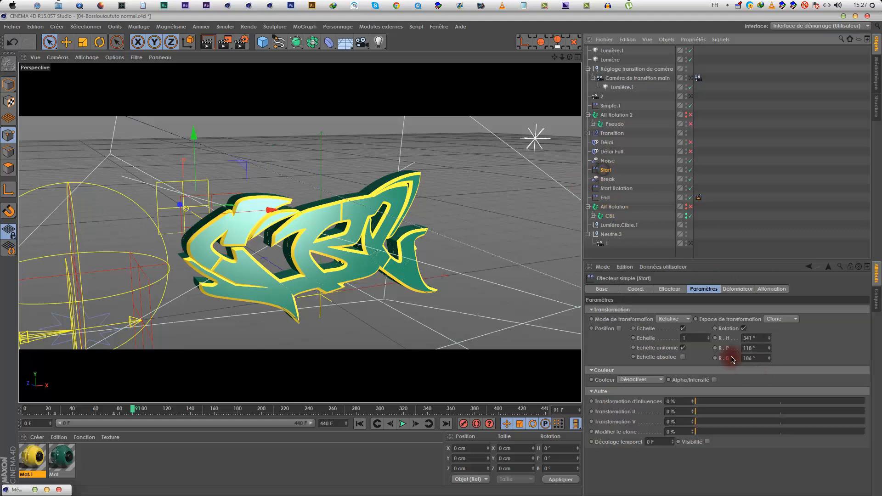
left_click(772, 289)
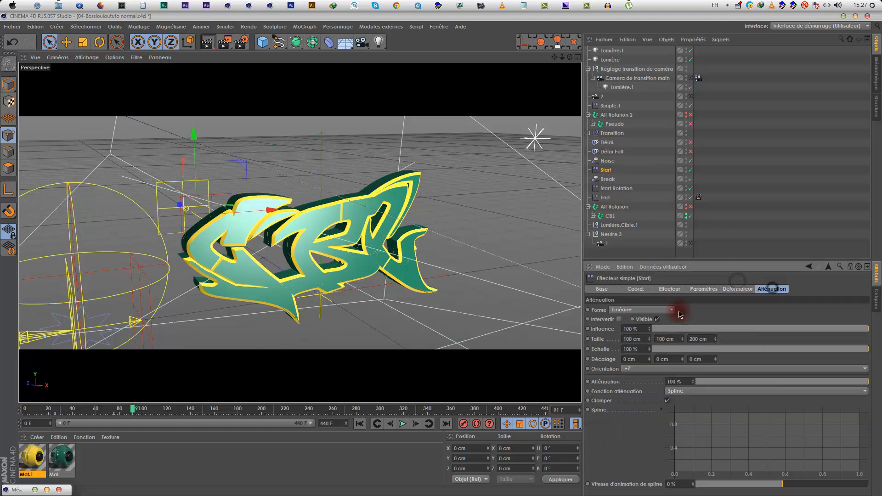
Step: Reopen CBL's effector list, play the animation from the first frame with only Start active, and scrub to frame 81
left_click(614, 219)
left_click(762, 289)
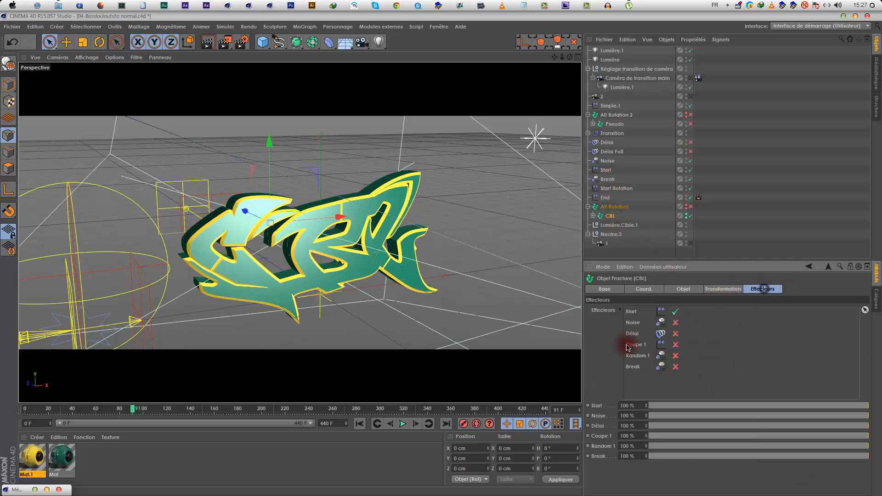
left_click(360, 423)
left_click(402, 423)
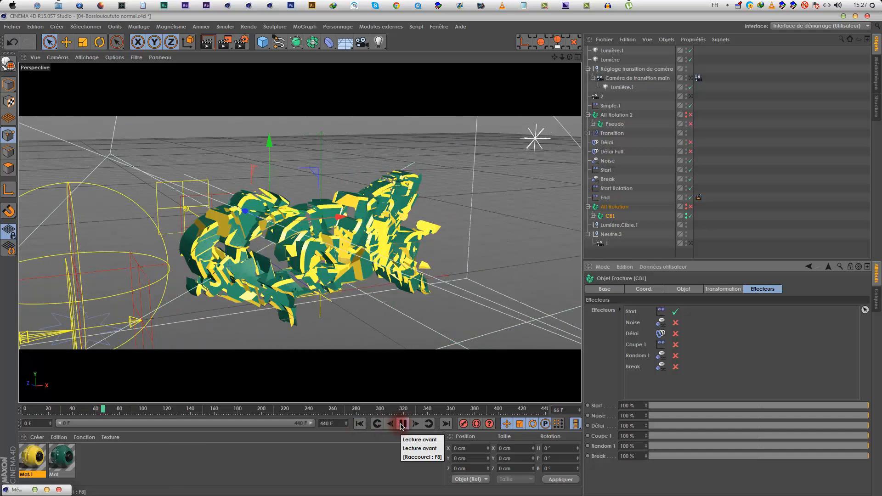
left_click(402, 423)
mouse_move(113, 411)
left_mouse_down()
mouse_move(48, 410)
mouse_move(121, 409)
left_mouse_up()
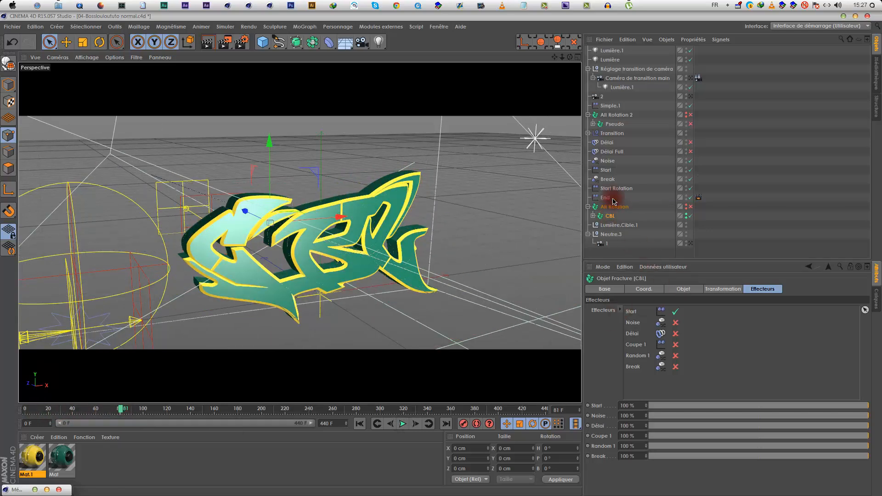
Step: Review the Start effector's falloff settings and its transformation parameters
left_click(605, 170)
left_click(696, 291)
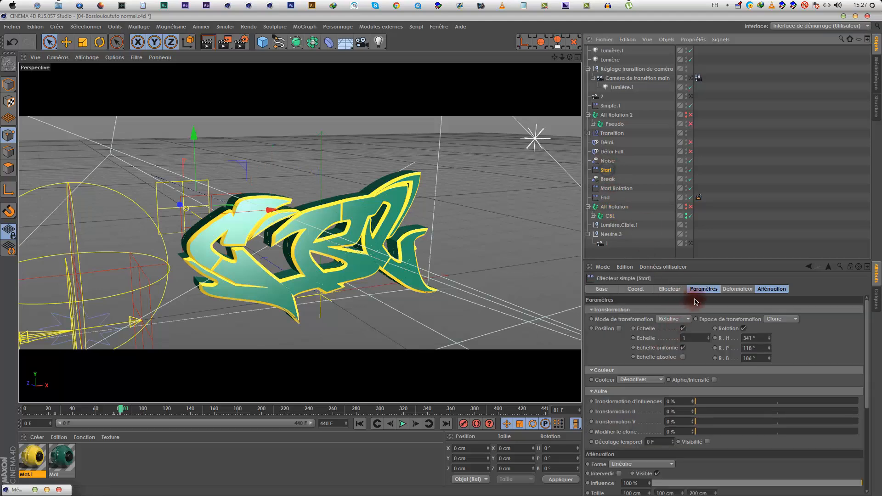
left_click(759, 290)
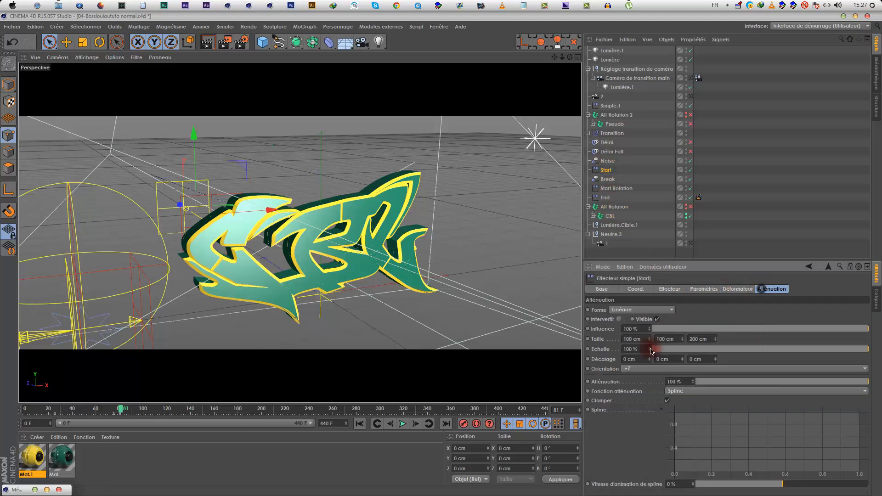
left_click(705, 290)
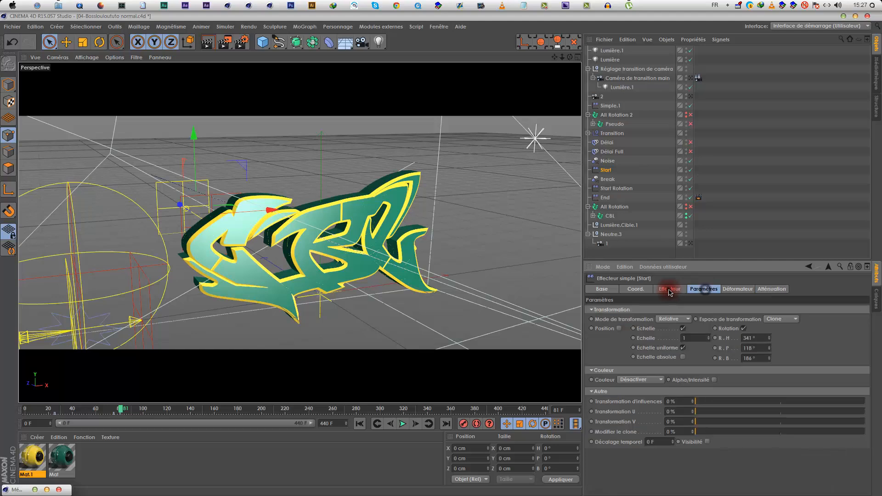
Step: Try the Start effector at 100% intensity, return it to 0%, and scrub the timeline to frame 99
left_click(669, 289)
left_click_drag(730, 314, 872, 317)
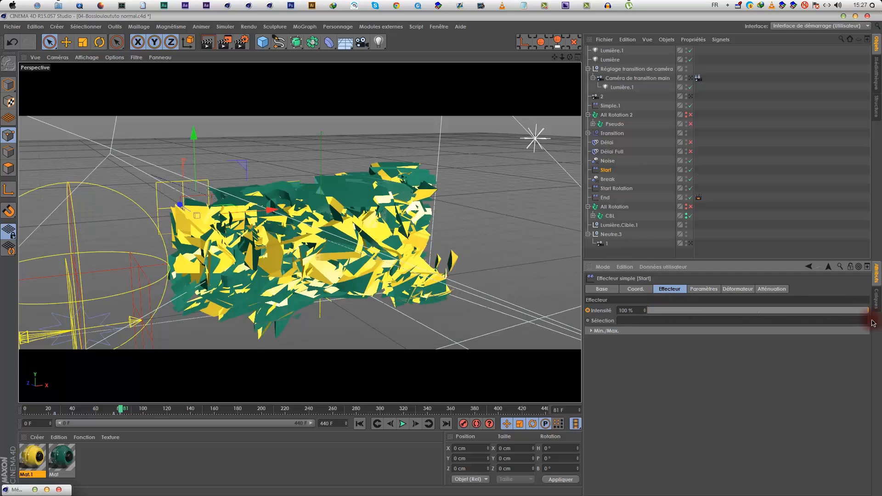
left_click(702, 285)
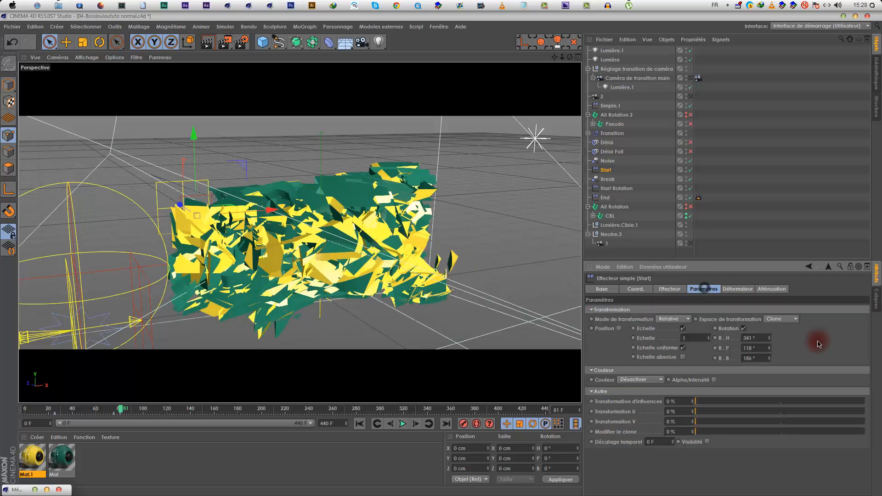
left_click(664, 289)
left_click_drag(662, 312, 611, 305)
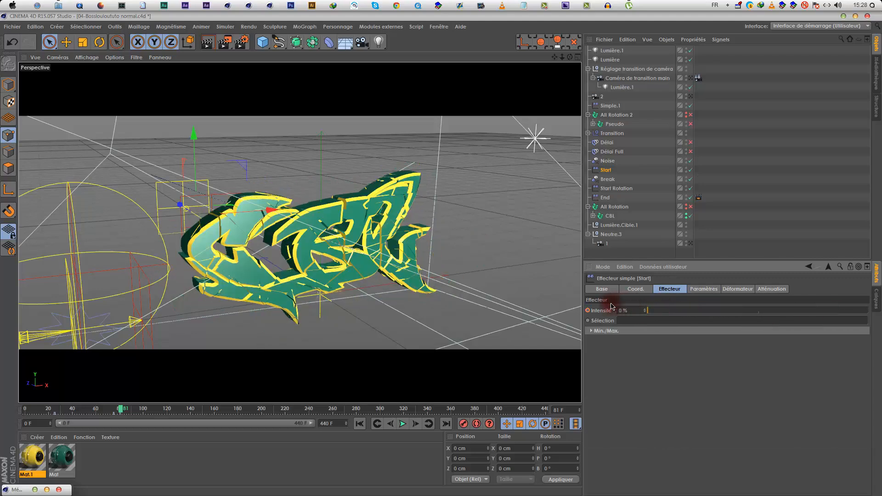
left_click_drag(102, 409, 142, 420)
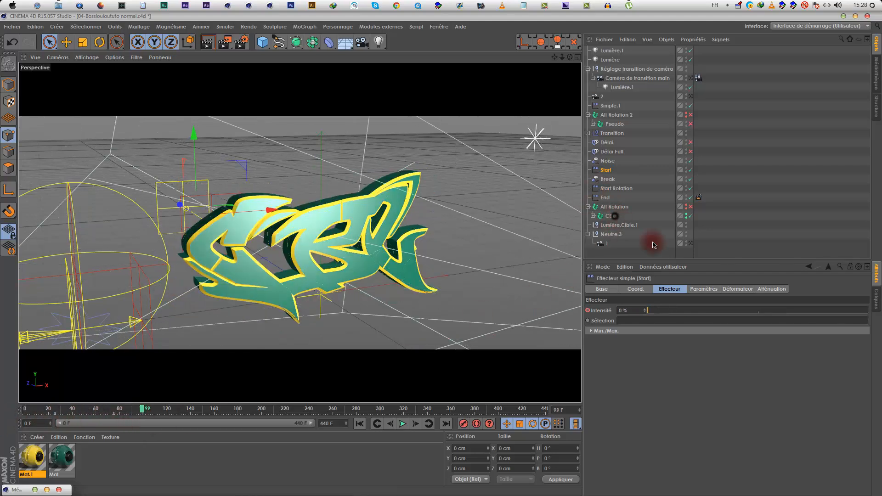
Step: Enable the Noise effector on the CBL fracture and play the animation from the first frame
left_click(611, 216)
left_click(763, 289)
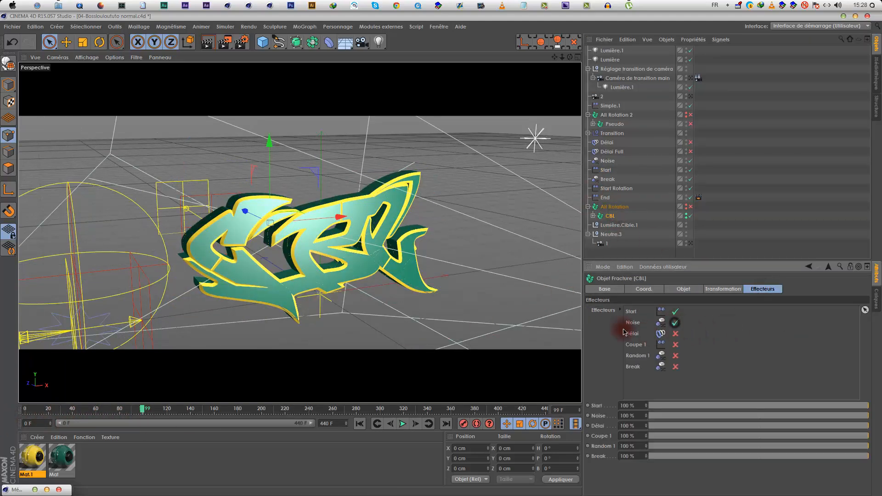
left_click(360, 424)
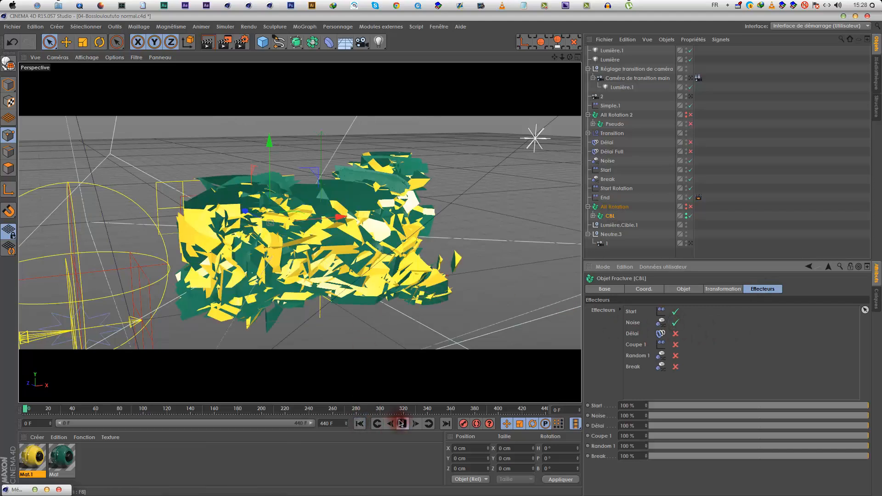
left_click(401, 424)
Step: Switch Noise and Start off in turn during playback to compare them, re-enable both and stop at frame 35
left_click(675, 325)
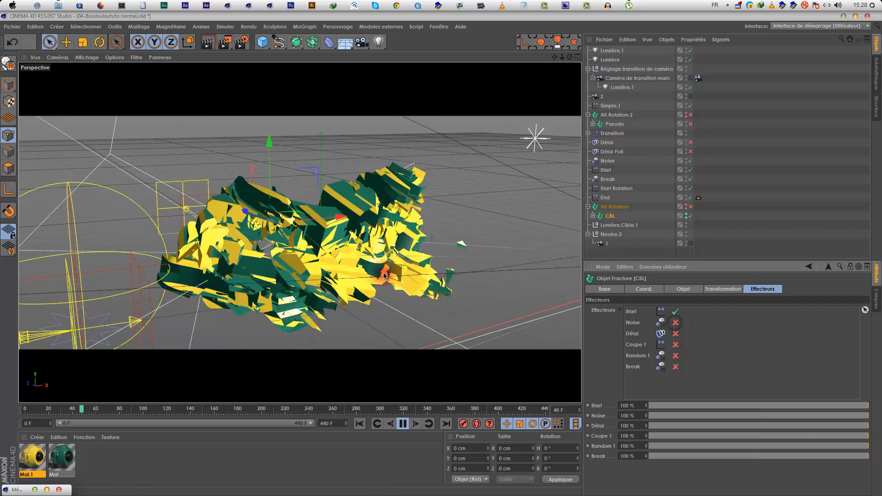
left_click(676, 312)
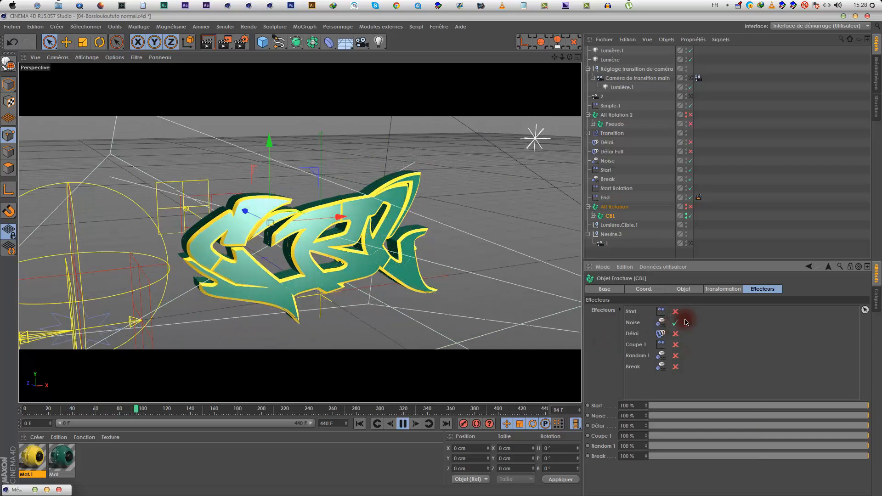
left_click(360, 424)
left_click(675, 312)
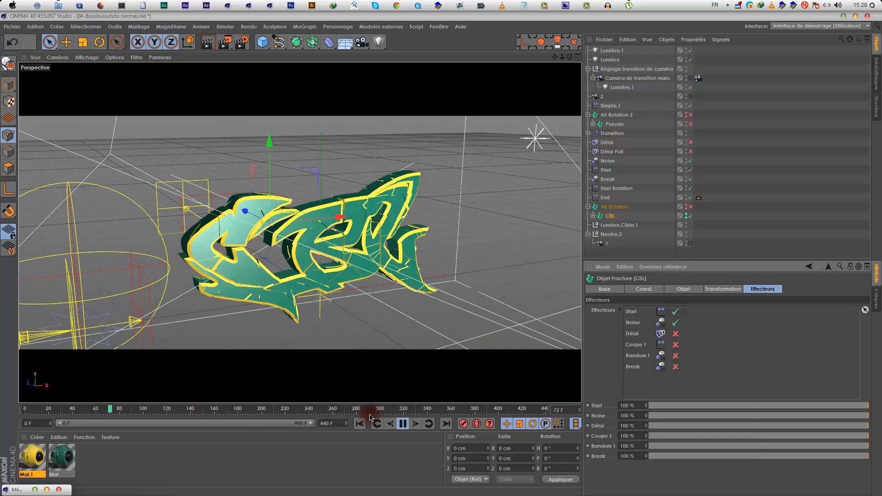
left_click(470, 281)
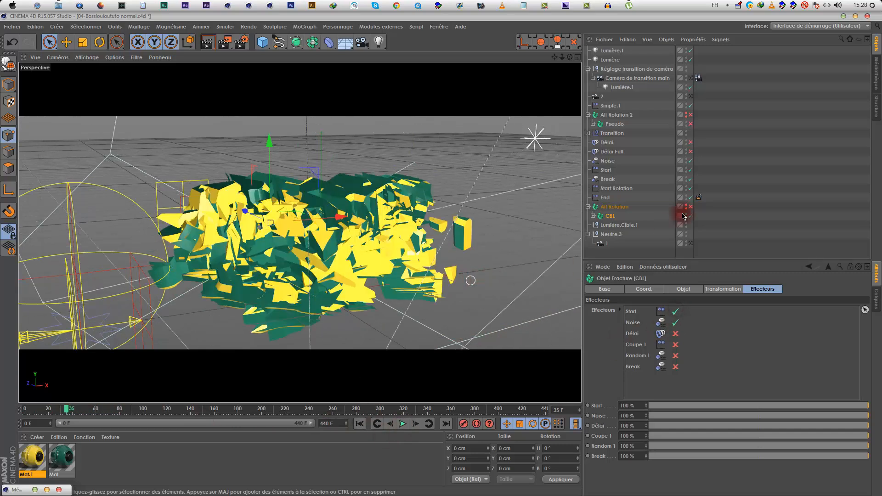
Step: Open the Noise effector's intensity and randomisation settings and scrub to frame 102 to examine the keyed intensity
left_click(684, 215)
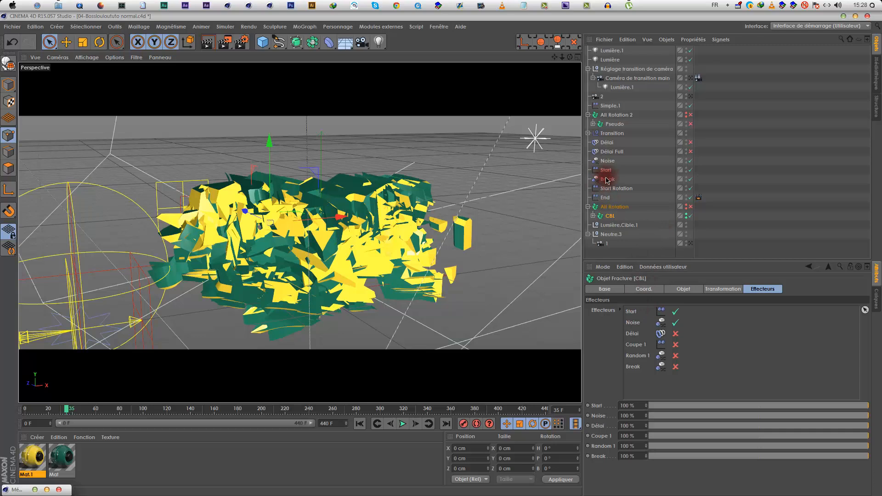
left_click(666, 290)
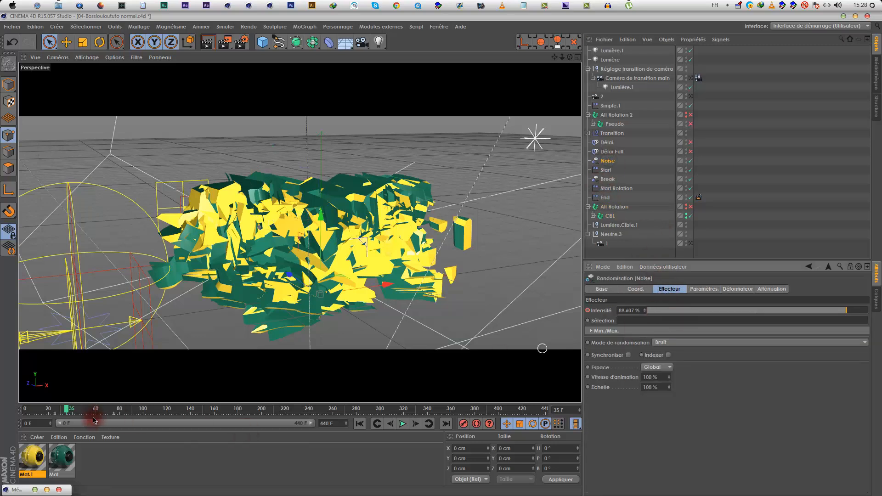
left_click_drag(91, 411, 145, 410)
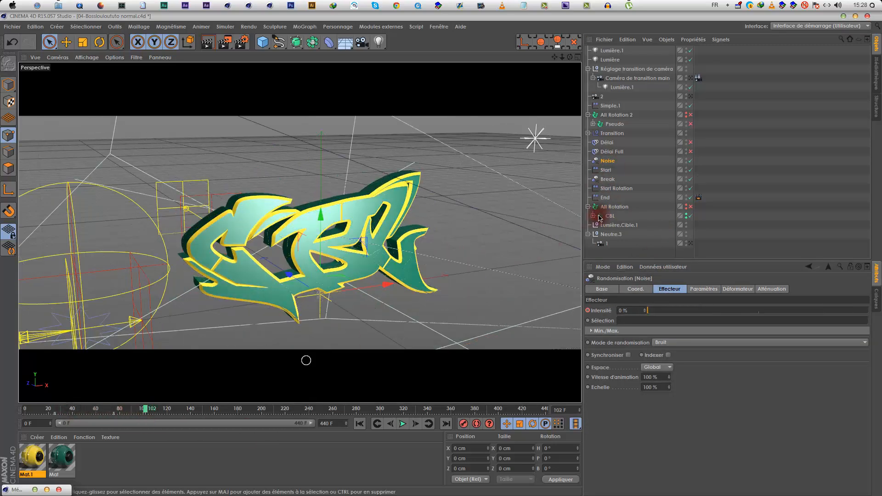
Step: Enable the Délai effector on the CBL fracture and play the animation through to frame 231
left_click(766, 288)
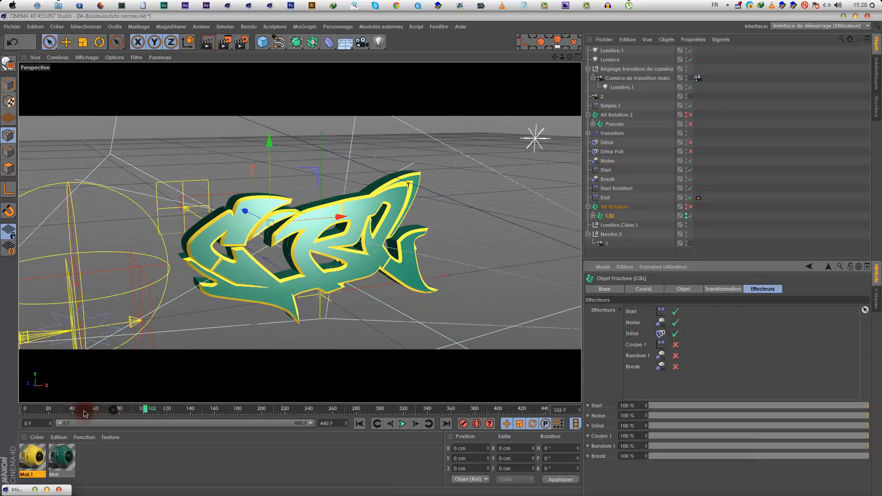
left_click_drag(84, 412, 67, 412)
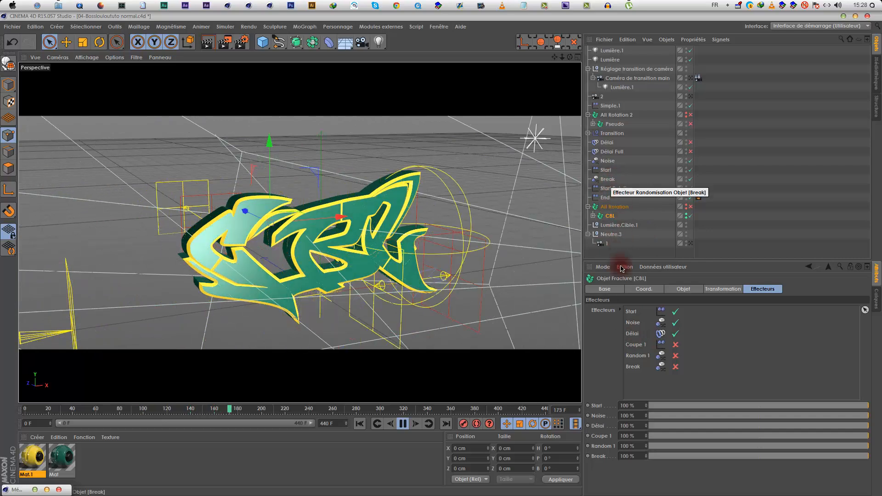
left_click(402, 424)
Step: Isolate Coupe 1 on the CBL fracture by enabling it and disabling Délai, Noise and Start, scrubbing to frame 154
left_click(640, 346)
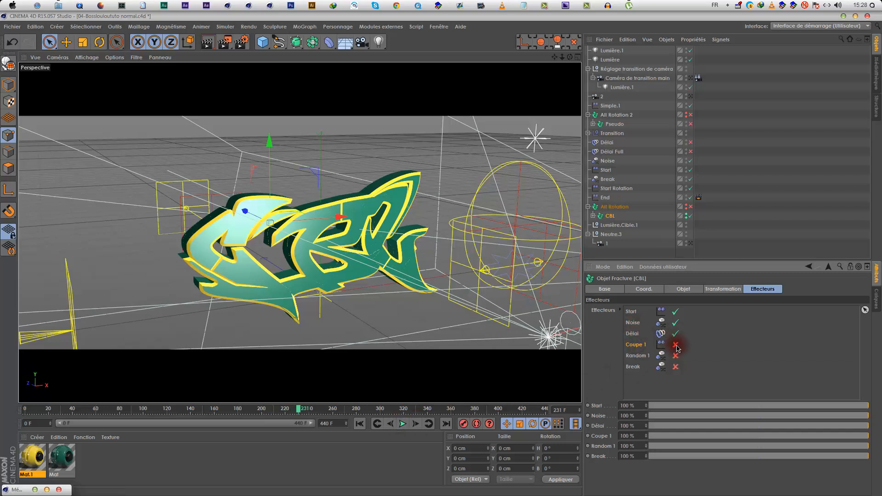
left_click(676, 335)
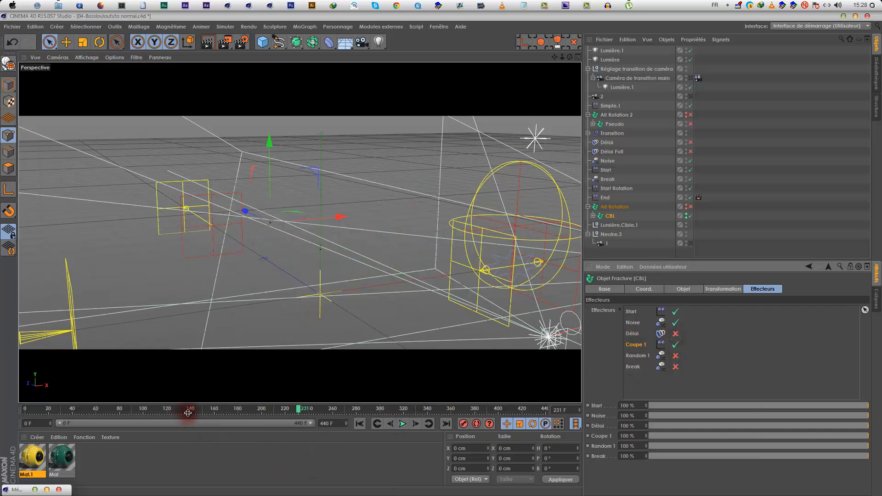
left_click_drag(146, 410, 205, 414)
left_click(675, 326)
left_click(676, 312)
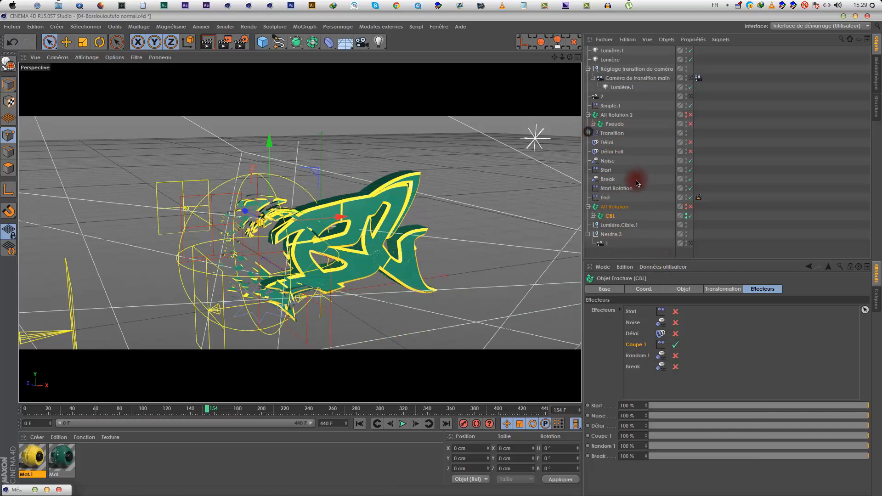
Step: Expand the Transition group and review Coupe 1's transformation parameters and falloff settings
left_click(589, 133)
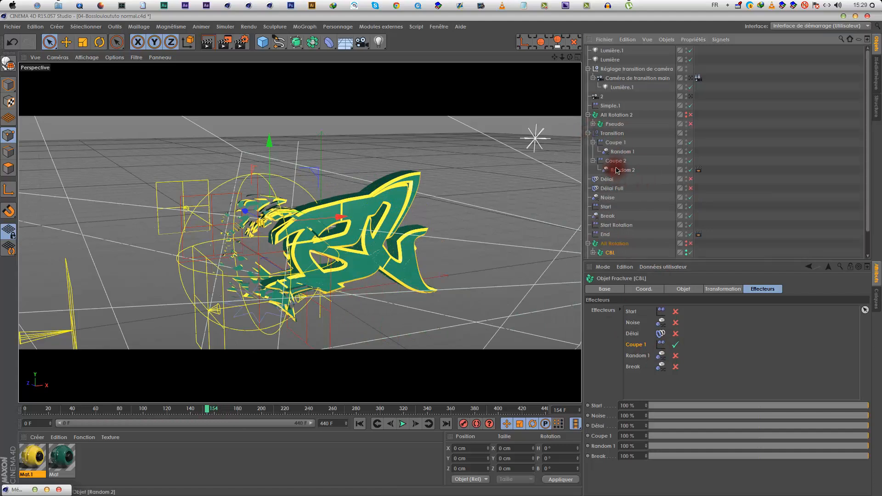
left_click(618, 143)
left_click(772, 359)
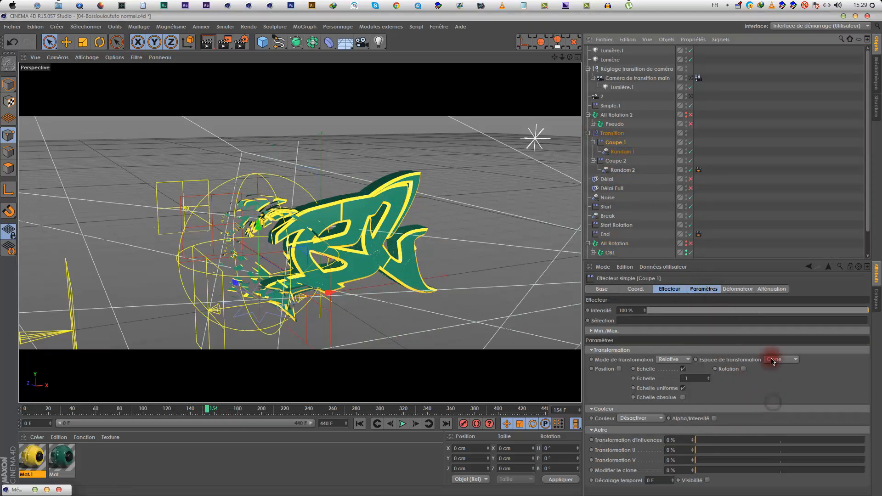
left_click(773, 289)
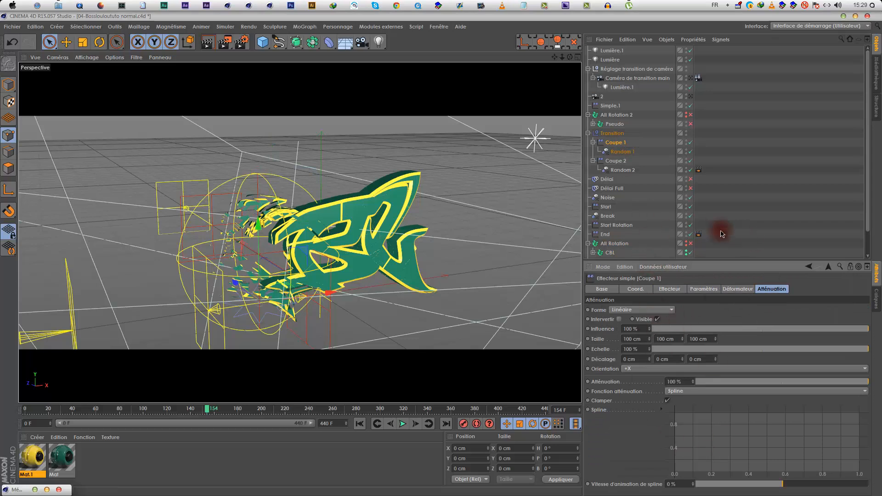
Step: Enable Random 1 and Break on the CBL fracture, scrubbing the transition to compare the effect of each
left_click(610, 253)
left_click(756, 289)
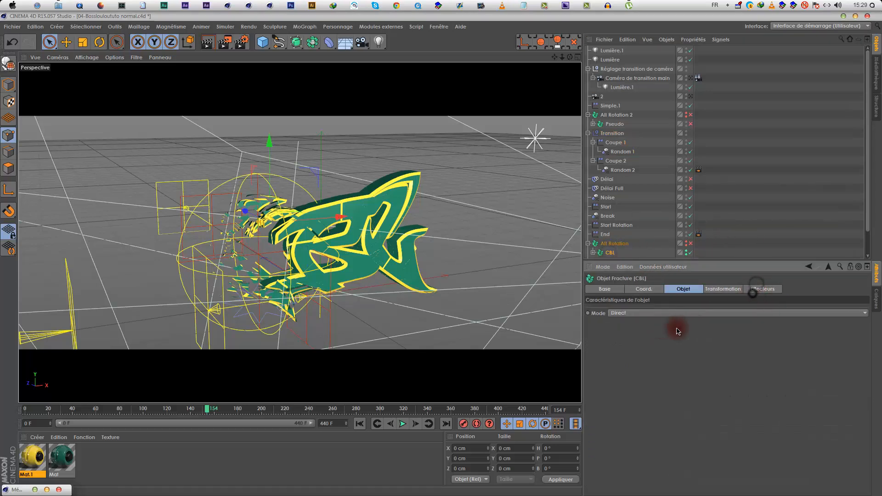
left_click_drag(162, 411, 211, 420)
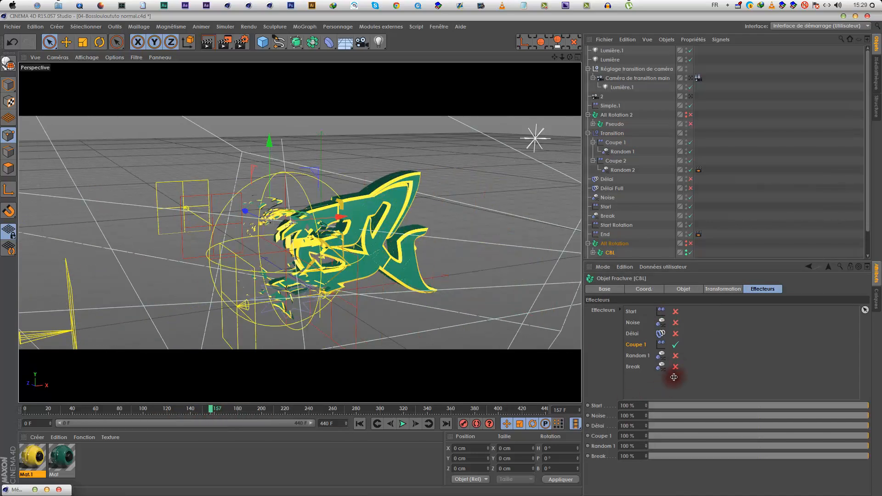
left_click_drag(215, 407, 217, 408)
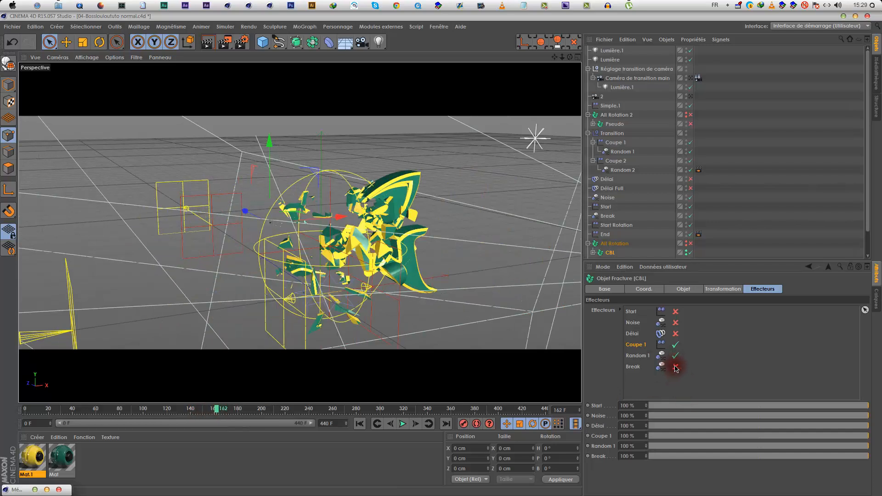
left_click_drag(248, 407, 167, 408)
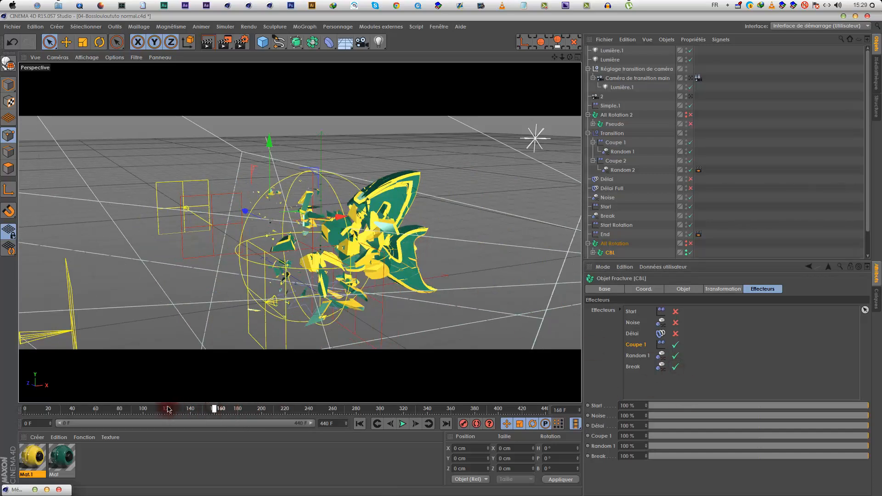
Step: Disable Break on CBL, re-enable Start, Noise and Délai alongside Coupe 1 and Random 1, and play the assembly
left_click(675, 356)
left_click(676, 368)
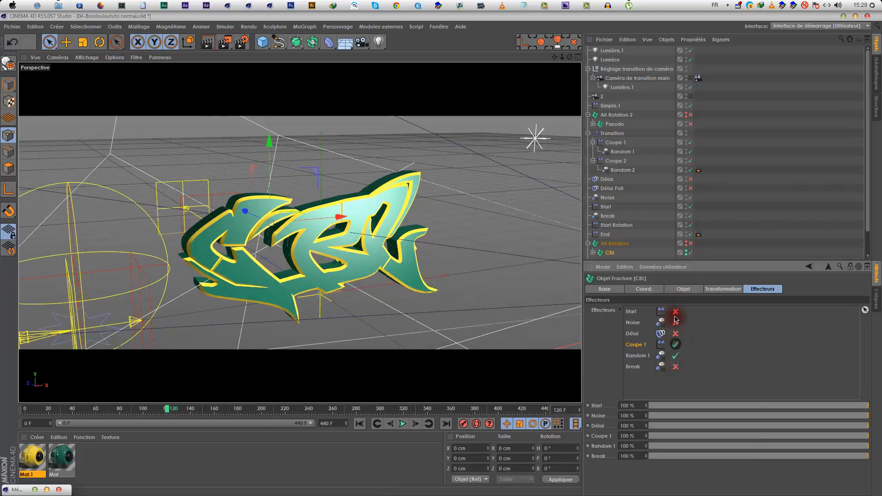
left_click(377, 424)
left_click(403, 424)
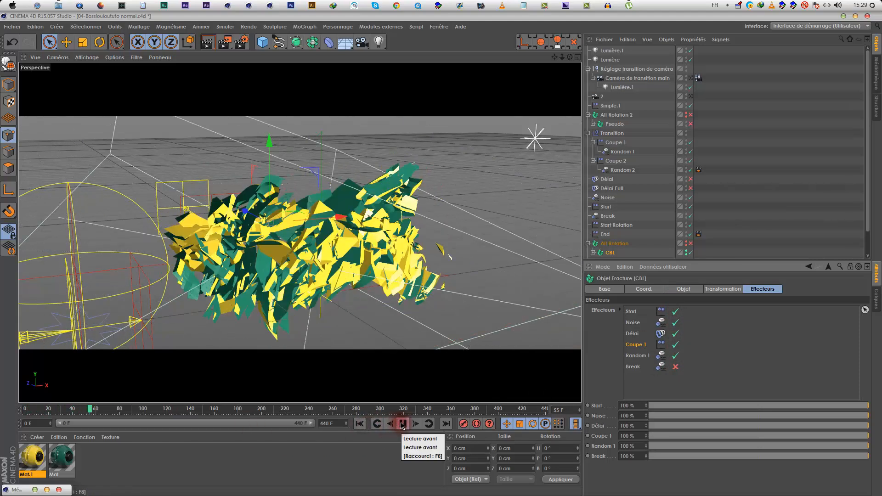
left_click(403, 423)
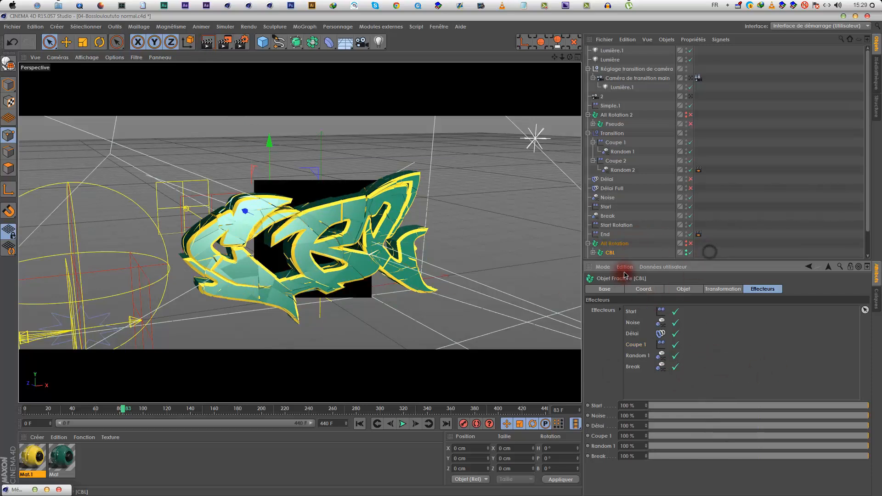
Step: Play the animation with all six CBL effectors enabled, including Break, and stop at frame 128
left_click(403, 423)
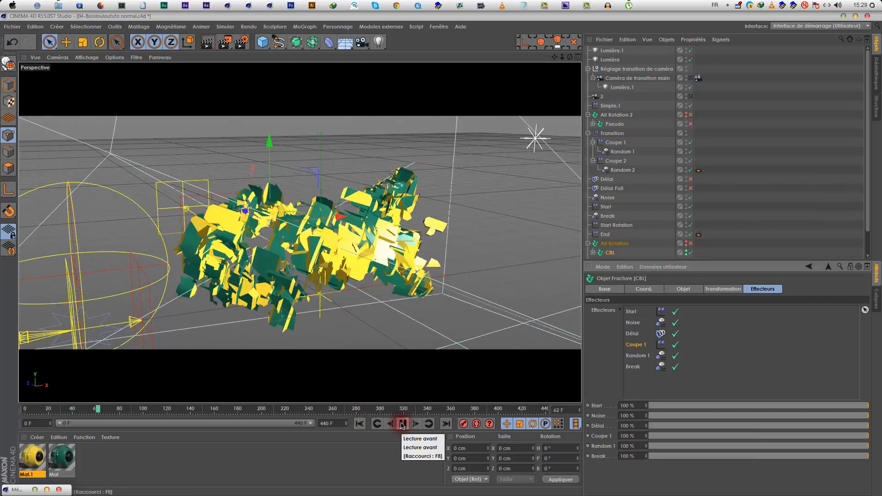
left_click(403, 425)
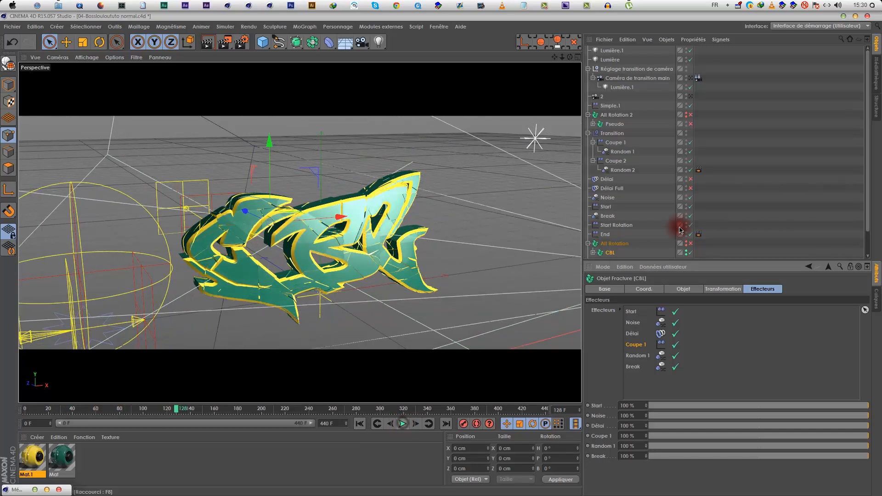
Step: Open the All Rotation fracture's effector list and examine its Start Rotation and Délai Full effectors
left_click(618, 244)
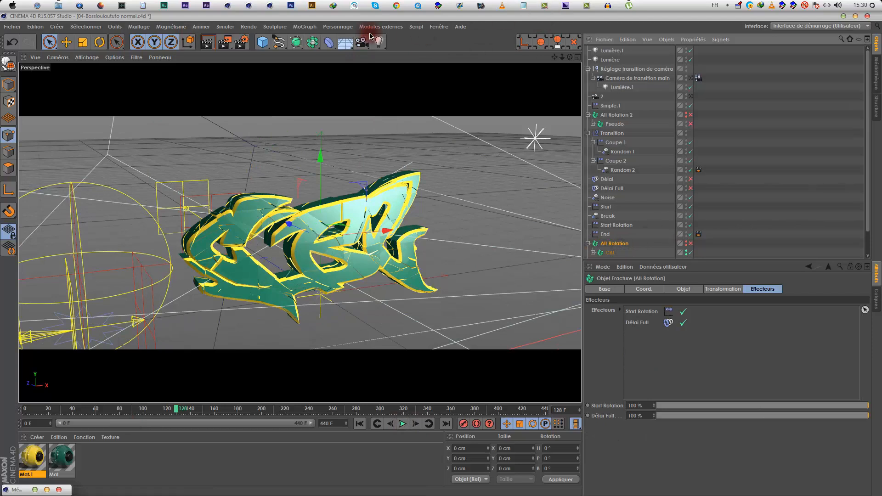
left_click(342, 423)
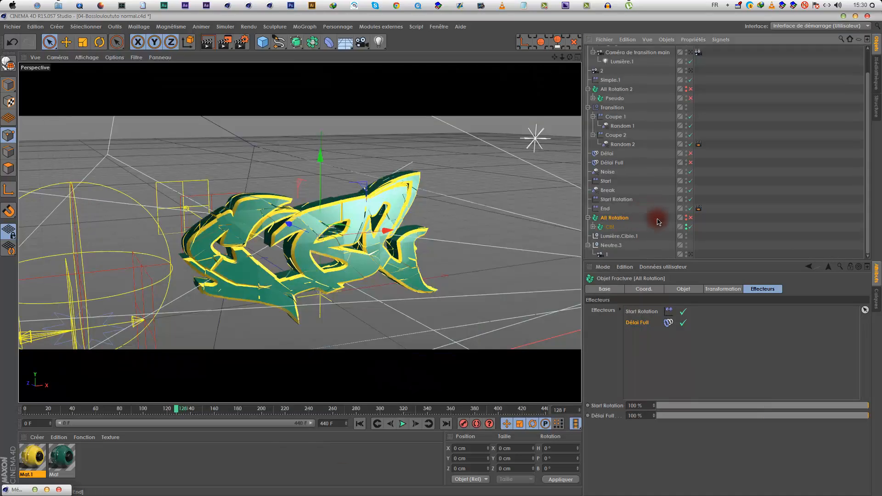
Step: At frame 0, examine the Start Rotation effector's rotation parameters and lower its intensity to 0%
left_click(647, 316)
left_click(614, 199)
key("shift+f")
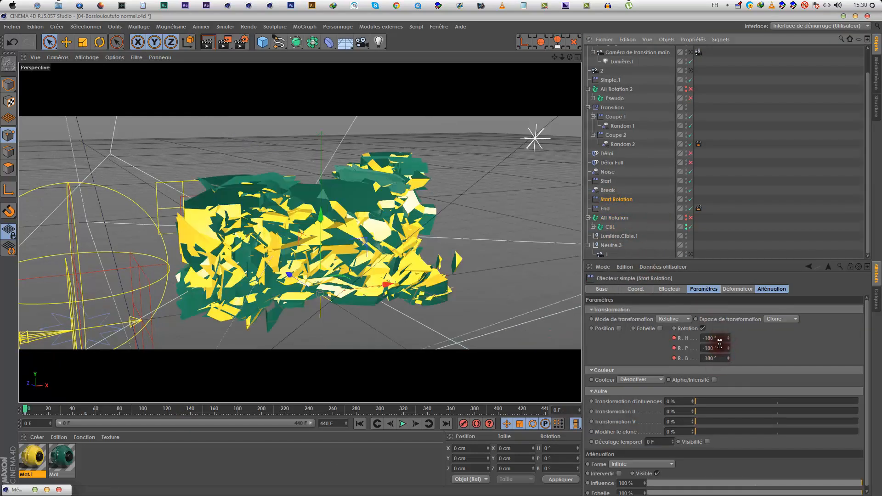
left_click(677, 289)
left_click_drag(684, 311, 633, 320)
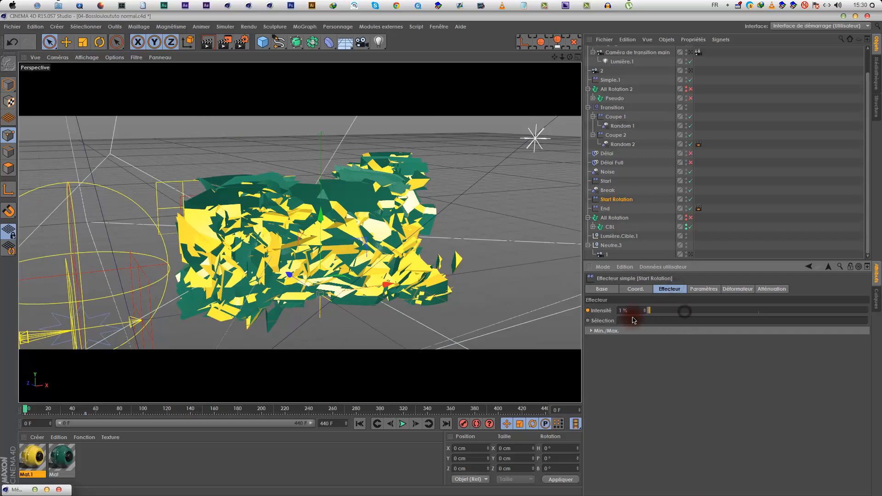
left_click_drag(572, 323, 571, 323)
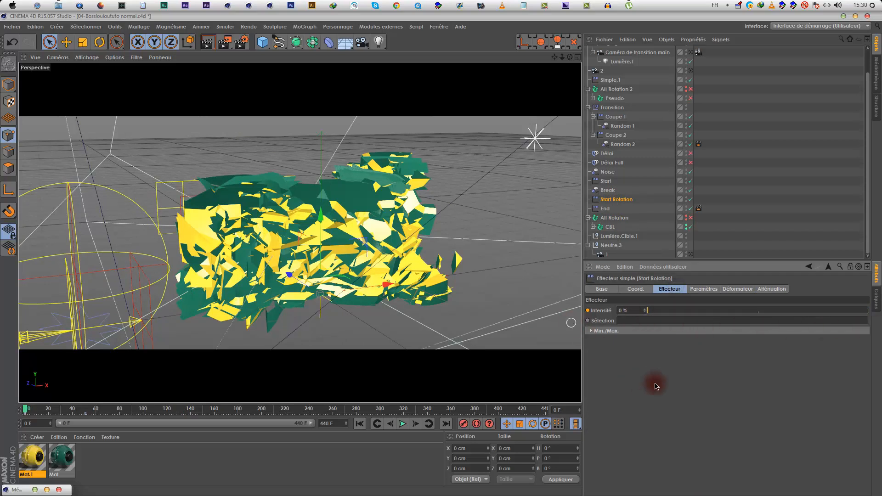
Step: Show the All Rotation fracture's effector list again and start playing the animation from frame 0
left_click(615, 218)
left_click(698, 289)
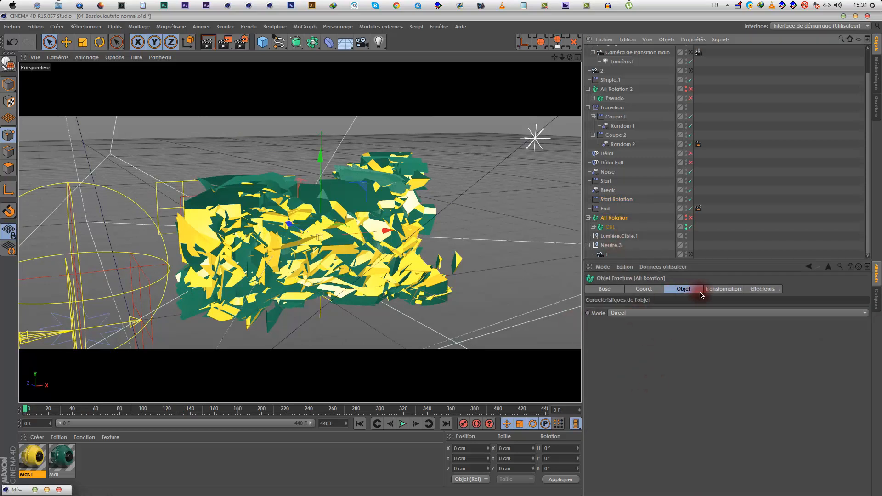
left_click(745, 289)
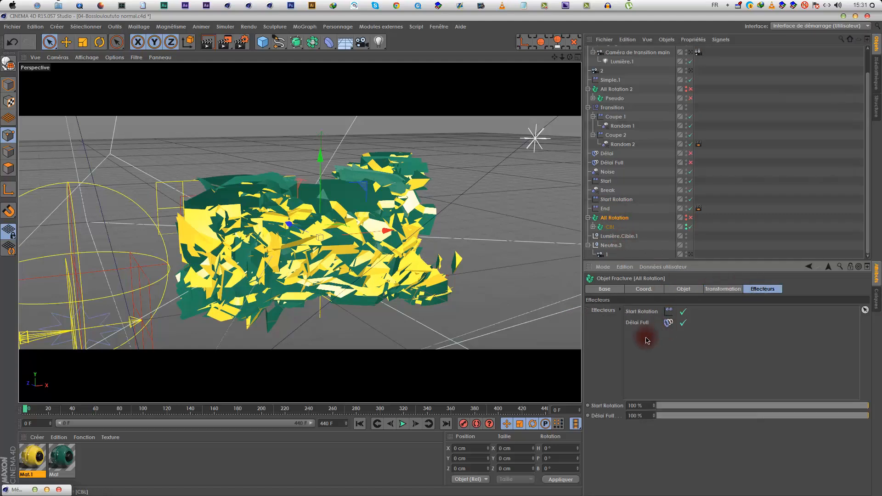
left_click(404, 423)
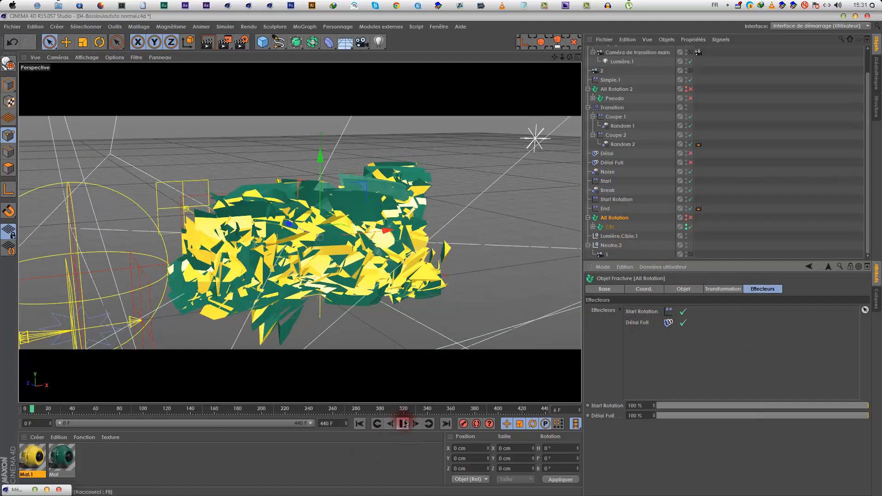
Step: Enable the Délai and Délai Full effectors and the All Rotation fracture during playback, and replay from the first frame
left_click(690, 154)
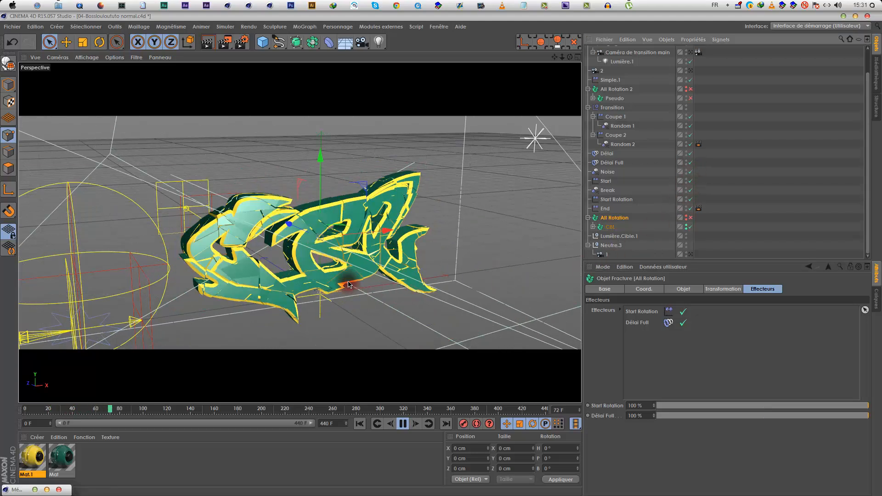
left_click(686, 217)
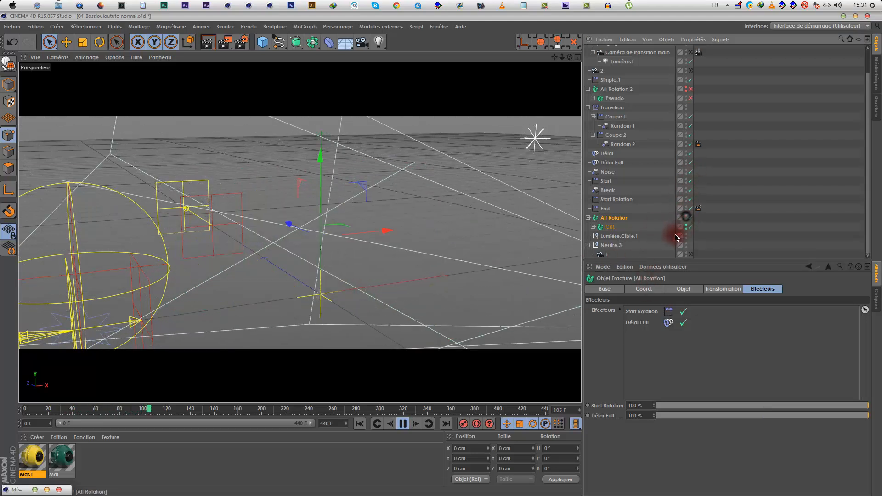
left_click(360, 424)
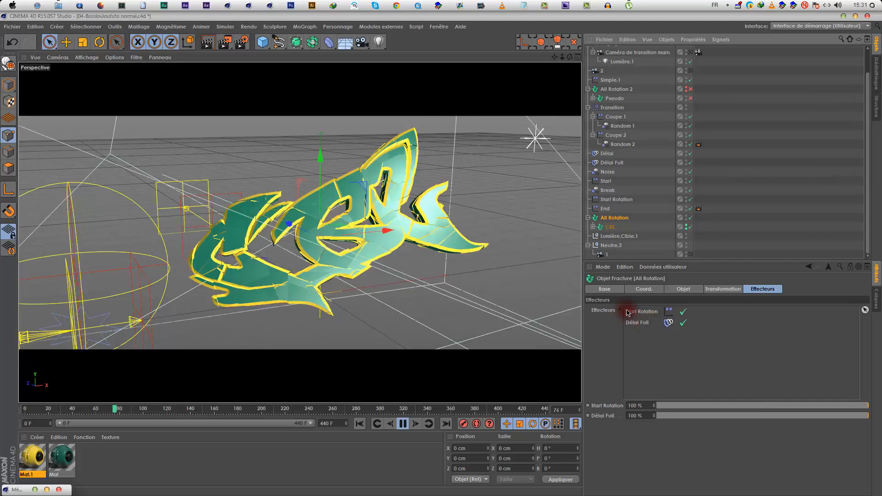
Step: Disable Délai Full on All Rotation to replay the rotation without it, re-enable it, and stop playback at frame 145
left_click(683, 323)
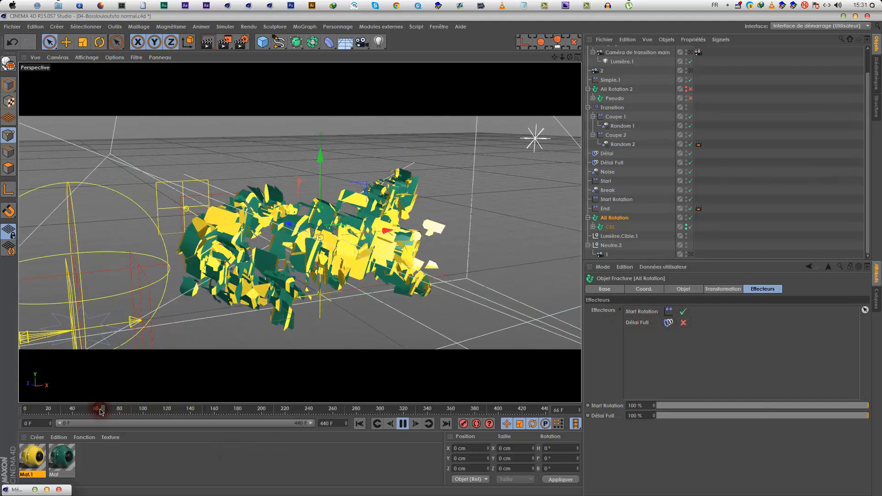
left_click(359, 424)
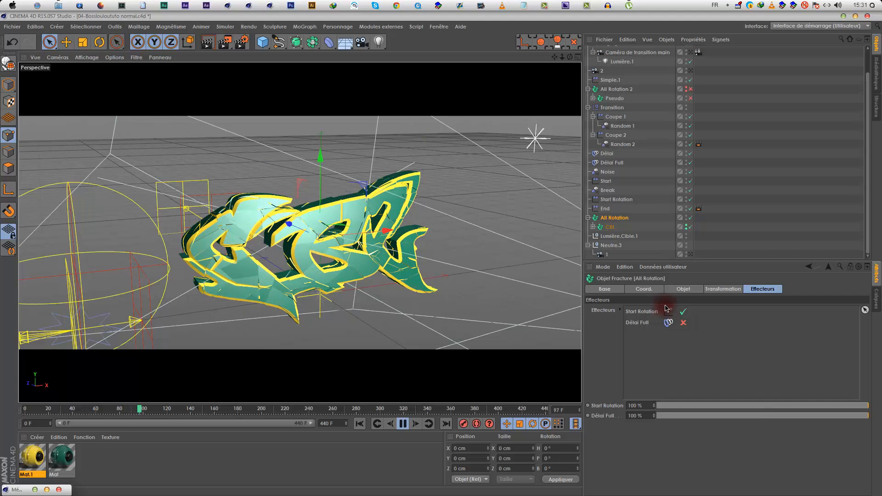
left_click(683, 323)
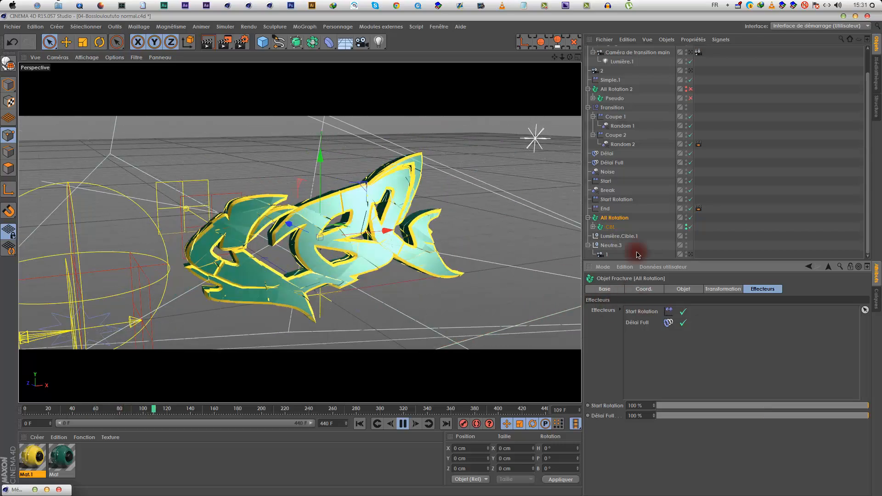
left_click(406, 424)
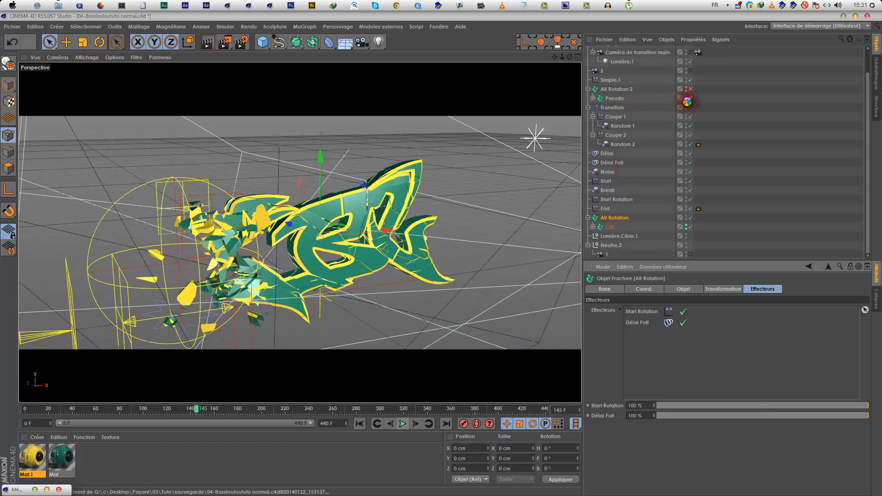
Step: Disable All Rotation, hide the CBL fracture, and enable and show the Pseudo fracture instead
left_click(686, 217)
left_click(686, 226)
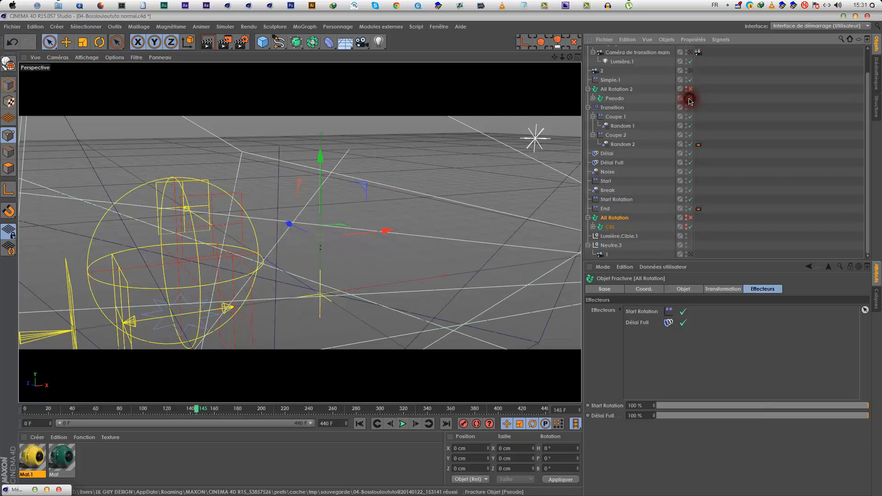
left_click(684, 107)
left_click(615, 99)
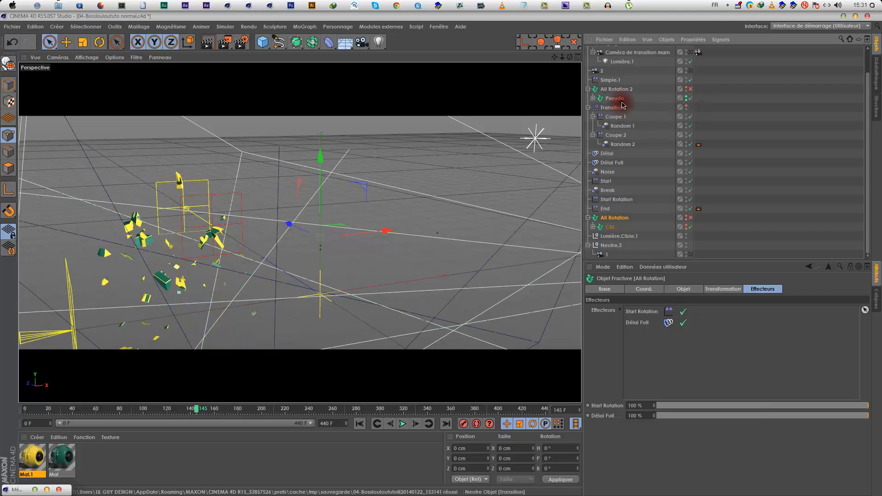
Step: Make the Transition null visible again and show the Pseudo fracture's effector list
left_click(683, 108)
left_click(700, 100)
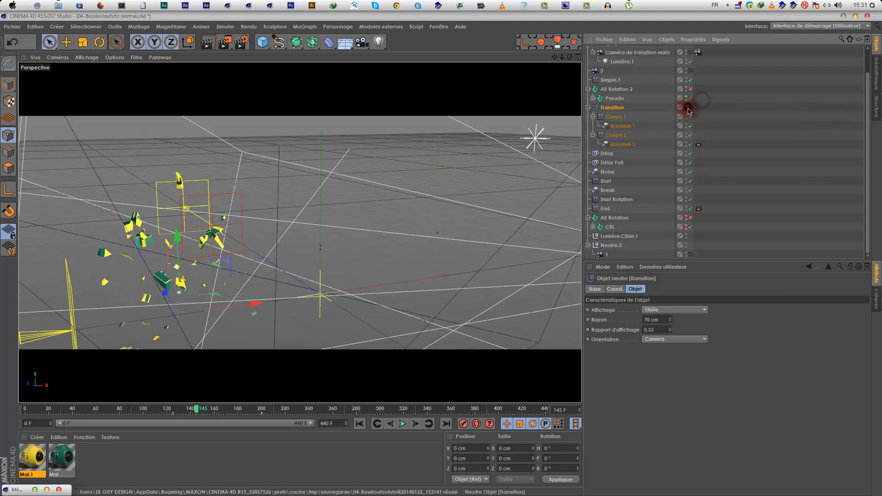
left_click(689, 110)
left_click(618, 98)
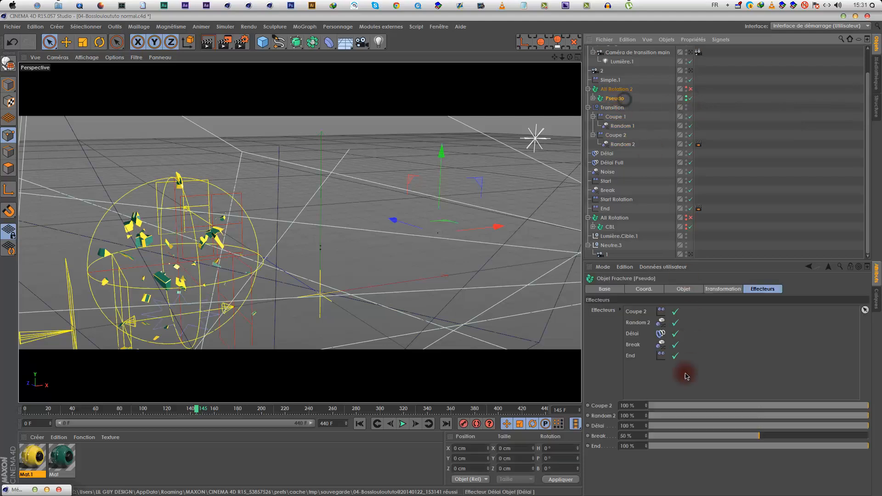
Step: Isolate Coupe 2 on Pseudo by disabling its other effectors, and re-enable Random 2 and Délai while scrubbing to frame 164
left_click(674, 323)
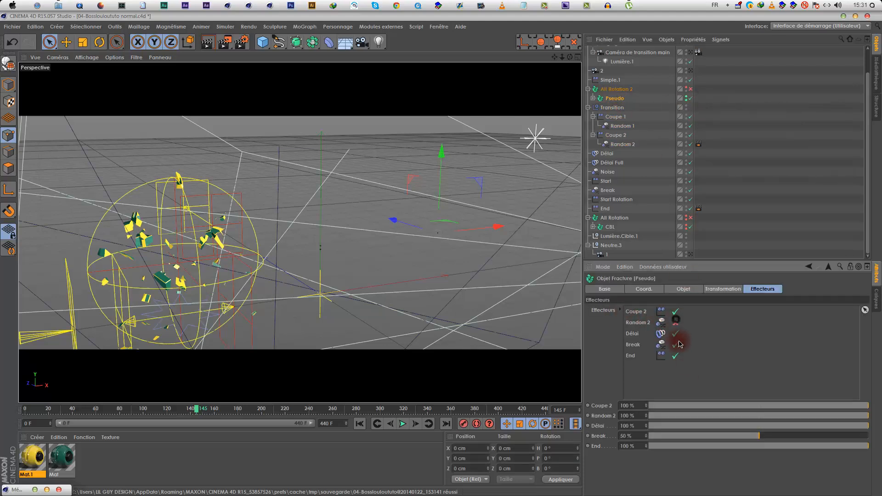
left_click_drag(676, 331, 675, 352)
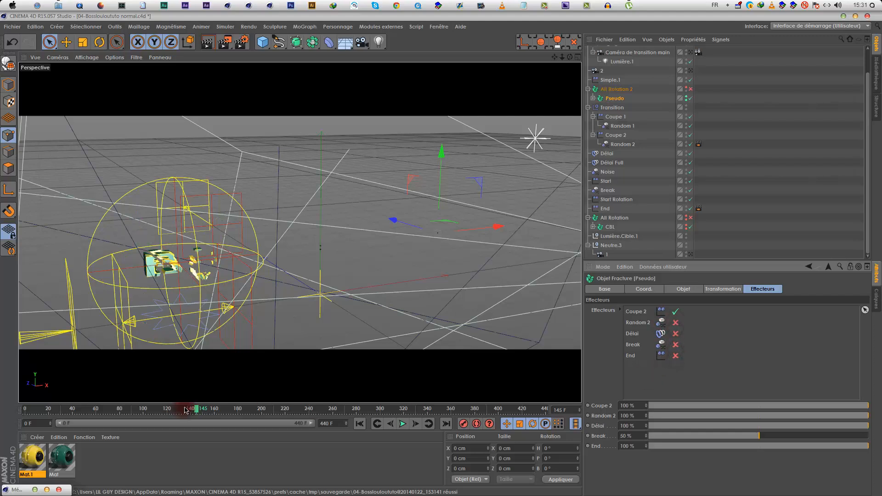
left_click_drag(210, 409, 219, 409)
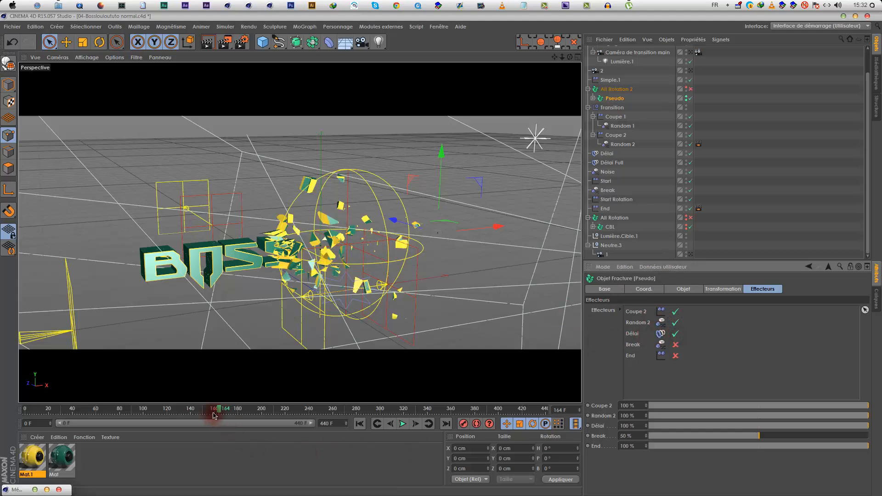
Step: Play Pseudo's assembly from frame 129, enabling Break and End during playback, and stop at frame 369
left_click(178, 409)
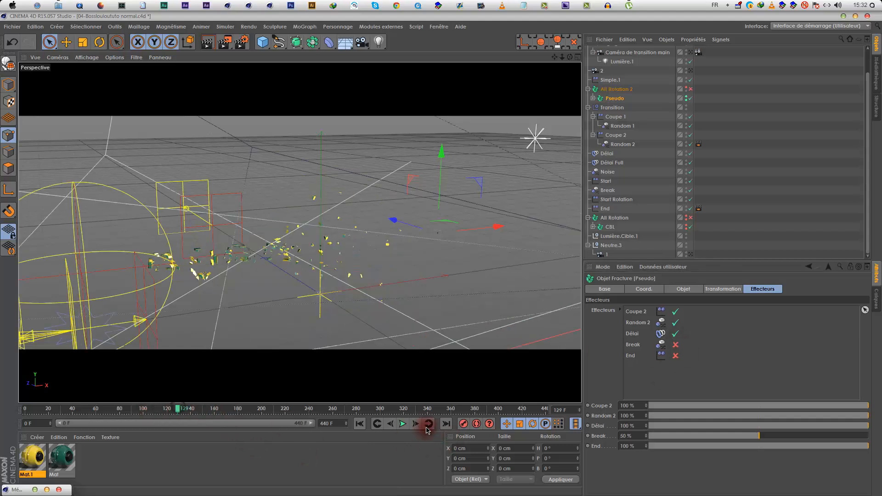
left_click(403, 424)
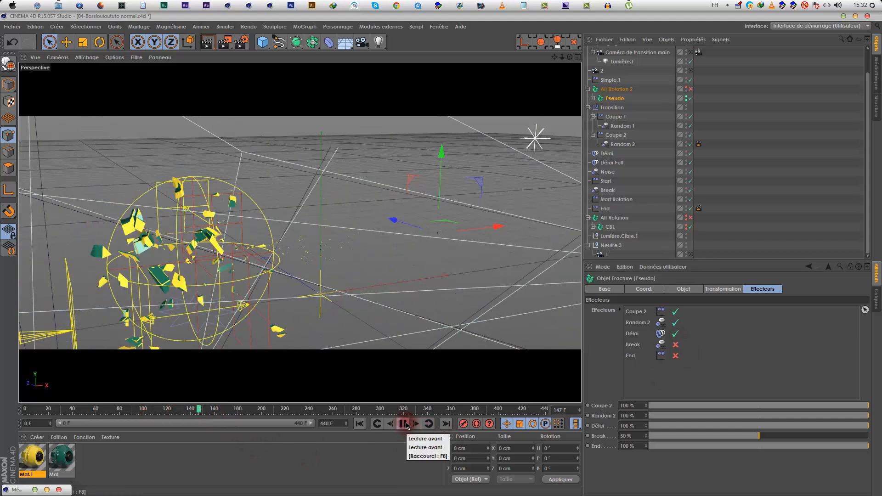
left_click(675, 345)
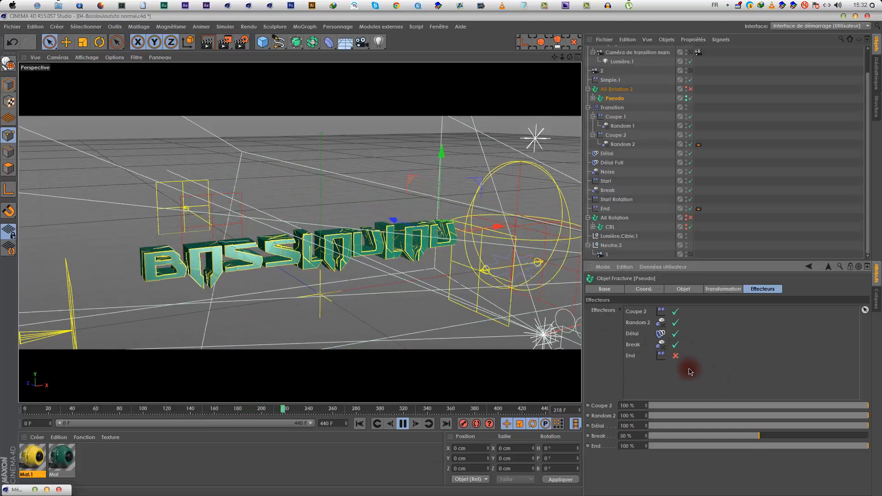
left_click(676, 356)
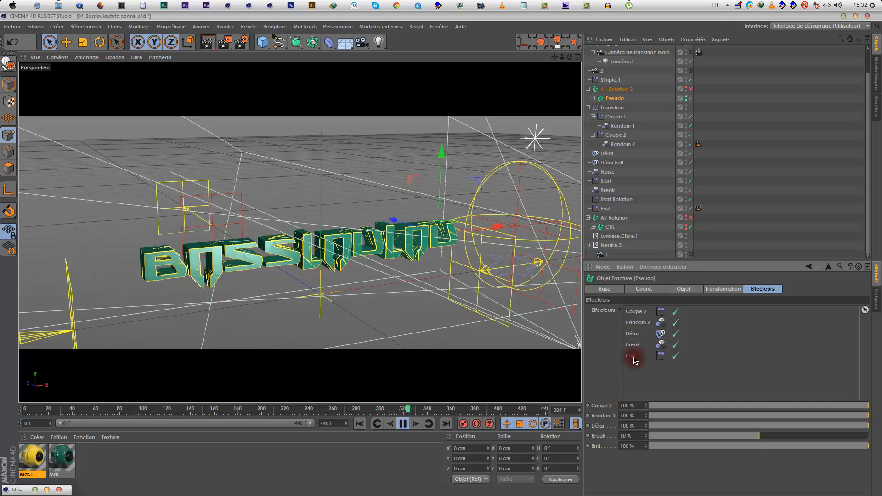
left_click(404, 424)
left_click(609, 405)
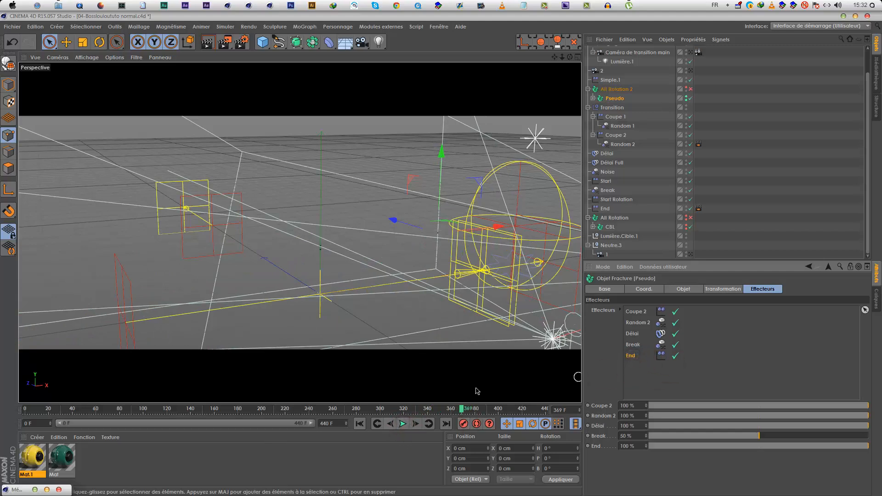
Step: Examine the End effector's parameters and scrub its exit animation back to frame 331
scroll(630, 76, "up", 3)
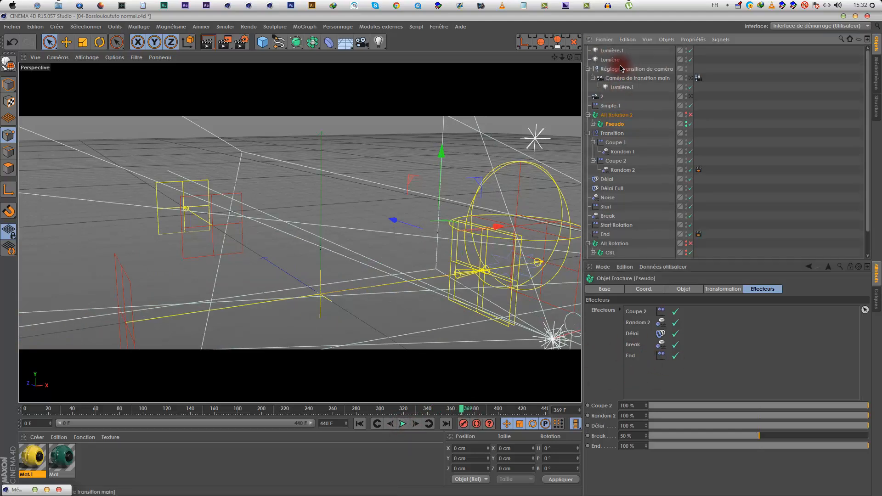
left_click(610, 243)
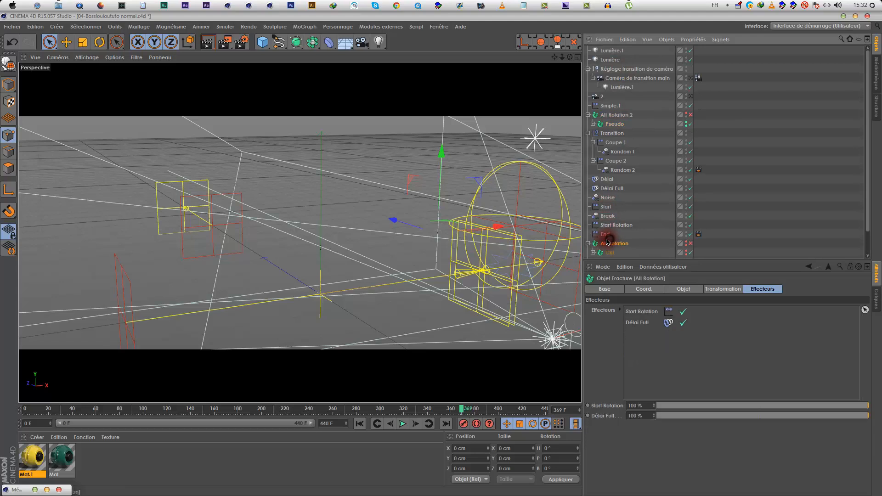
left_click(606, 235)
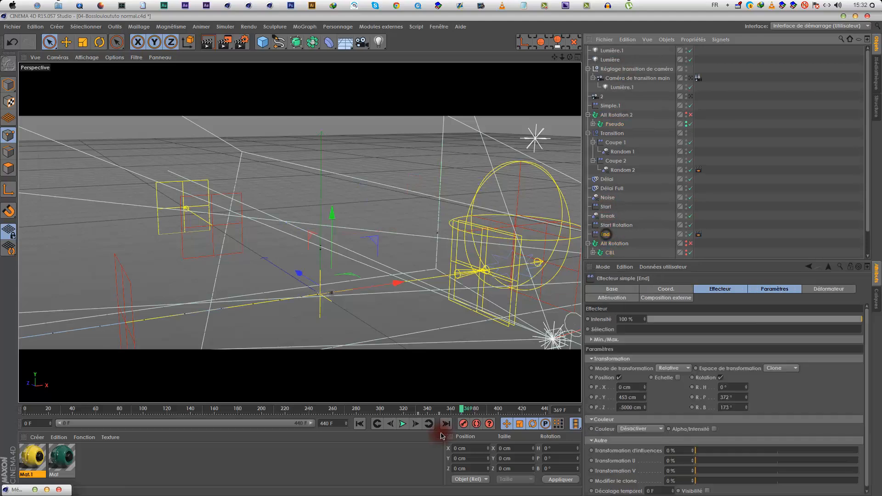
left_click(432, 410)
left_click(418, 411)
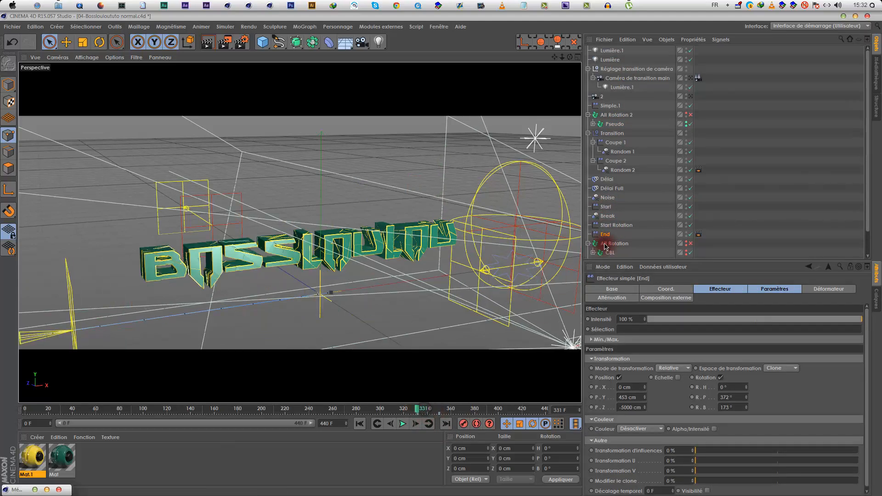
Step: Re-enable All Rotation, All Rotation 2 and CBL, and play the logo-to-title transition, stopping at frame 200
mouse_move(427, 410)
left_mouse_down()
mouse_move(460, 410)
mouse_move(420, 410)
mouse_move(435, 417)
left_mouse_up()
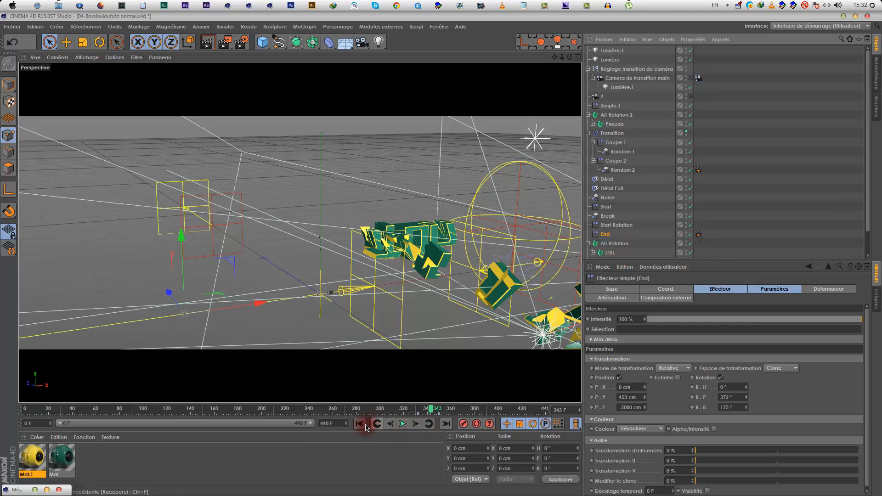
left_click(403, 425)
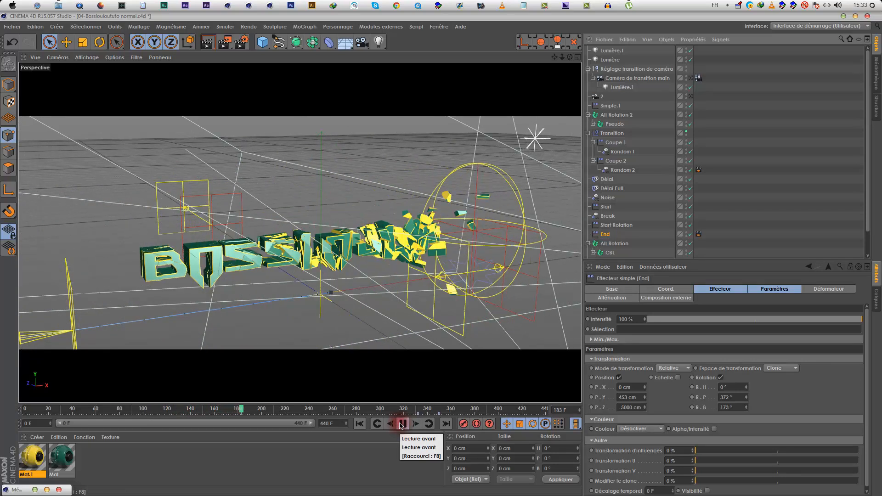
left_click(402, 424)
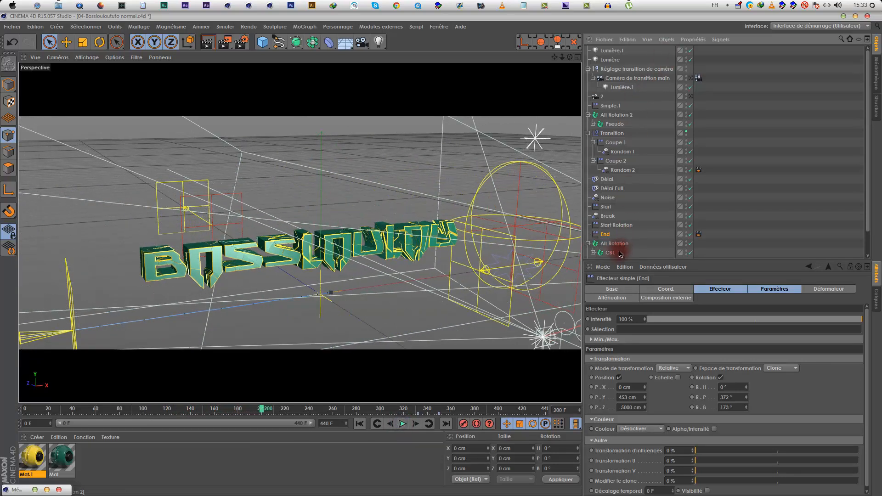
Step: Look through camera 1 under Neutre.3 and play the animation from the first frame, stopping at frame 91
scroll(684, 255, "down", 3)
left_click(691, 254)
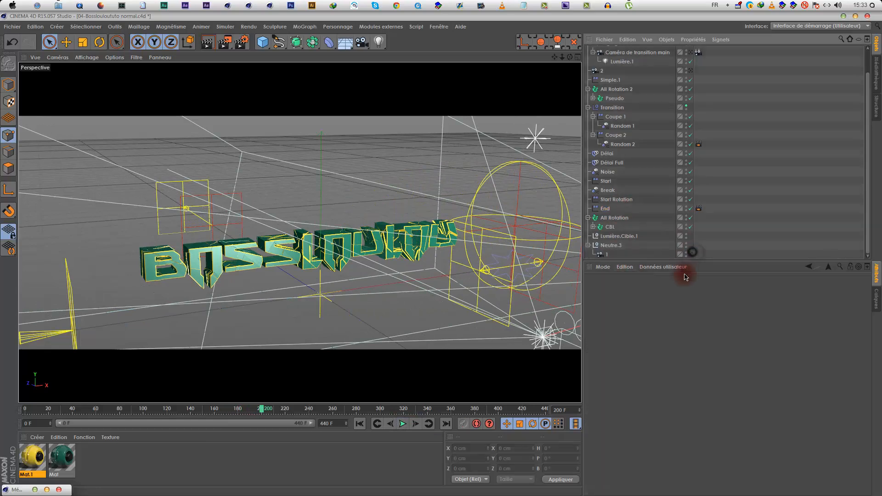
left_click(361, 424)
left_click(403, 425)
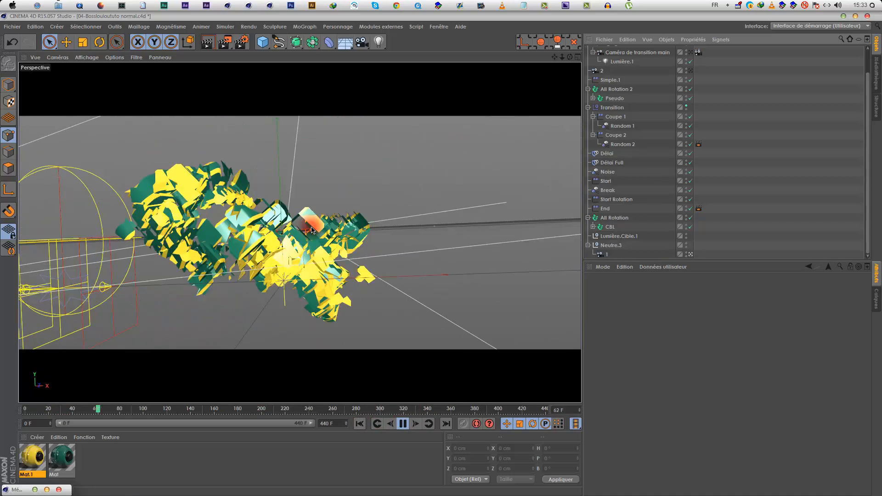
left_click(403, 425)
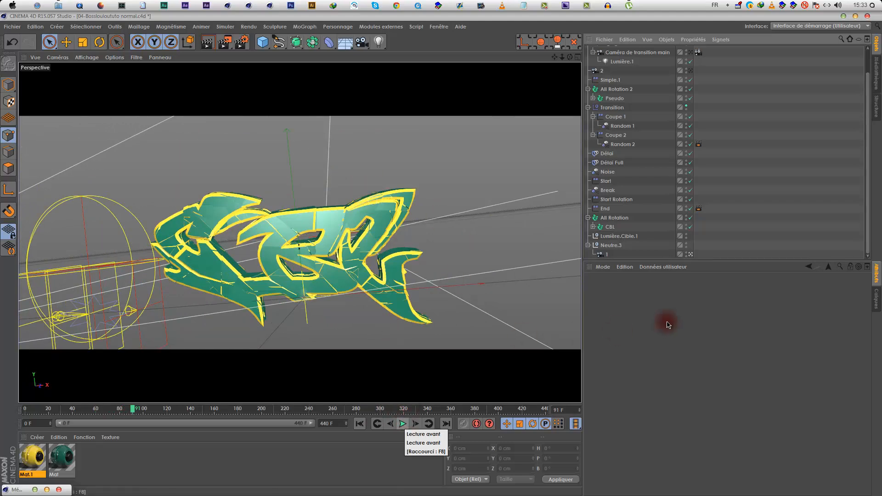
Step: Inspect Neutre.3 and camera 1, and play the animation through camera 2, stopping at frame 178
left_click(609, 255)
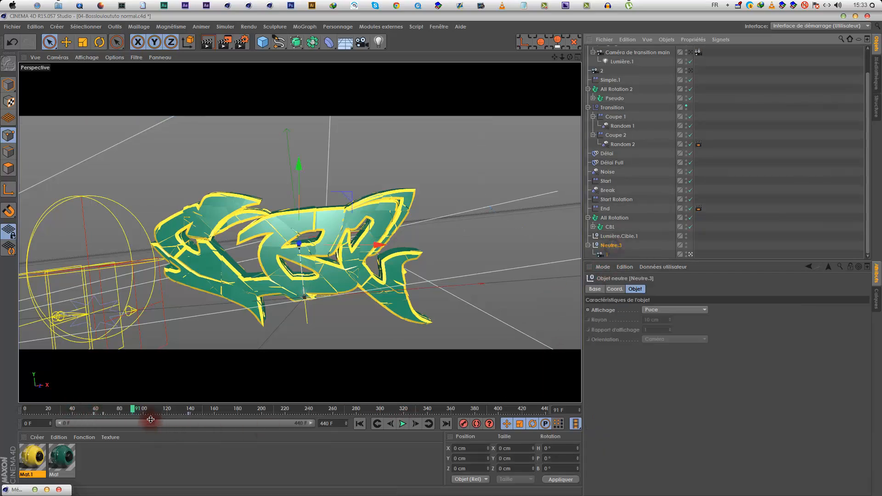
left_click(612, 258)
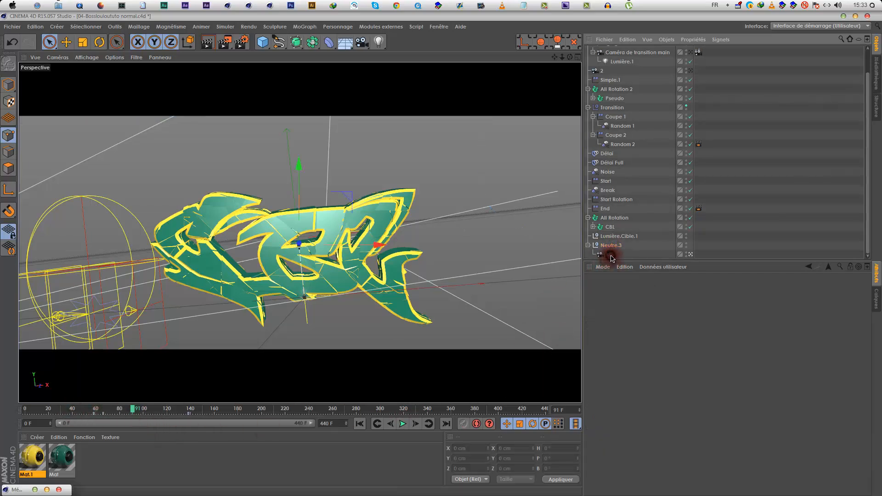
left_click(402, 428)
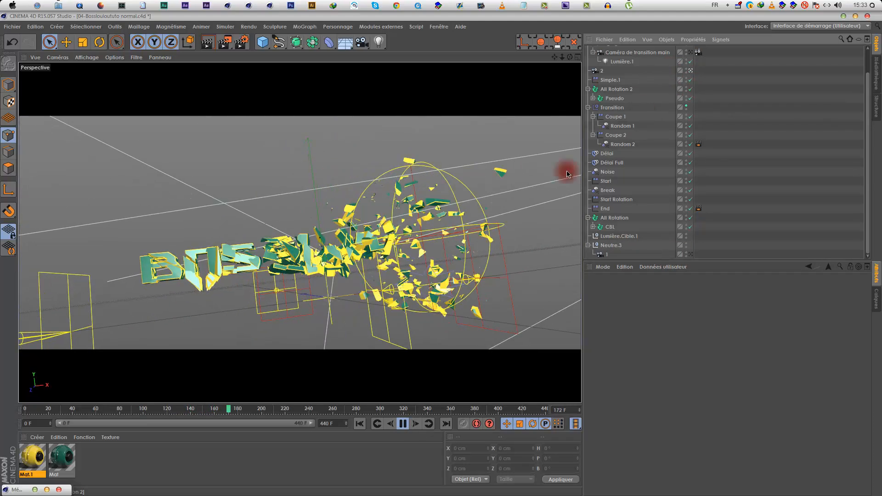
left_click(401, 426)
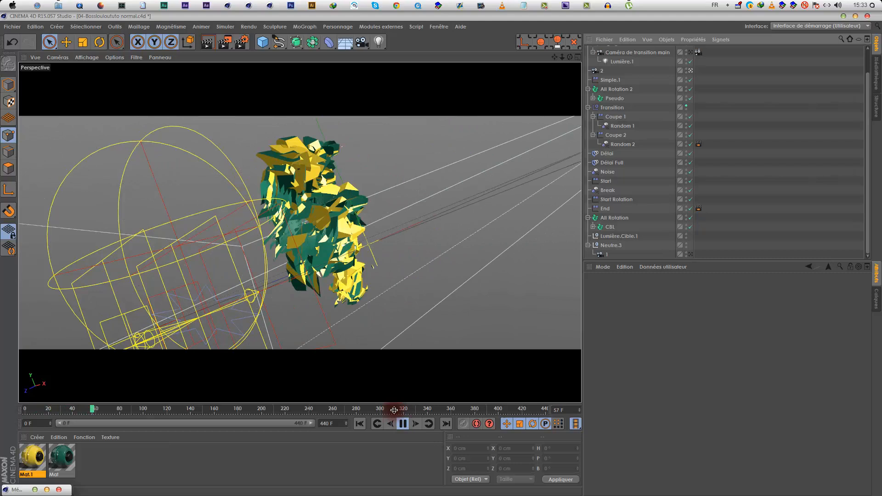
left_click(601, 72)
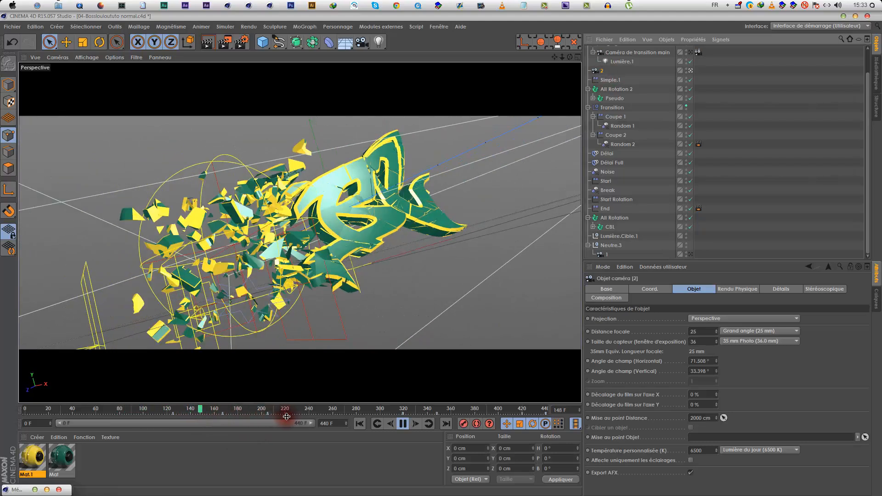
left_click(403, 424)
Step: Examine the blend percentage and the two source cameras in Caméra de transition main's camera transition settings
left_click(659, 52)
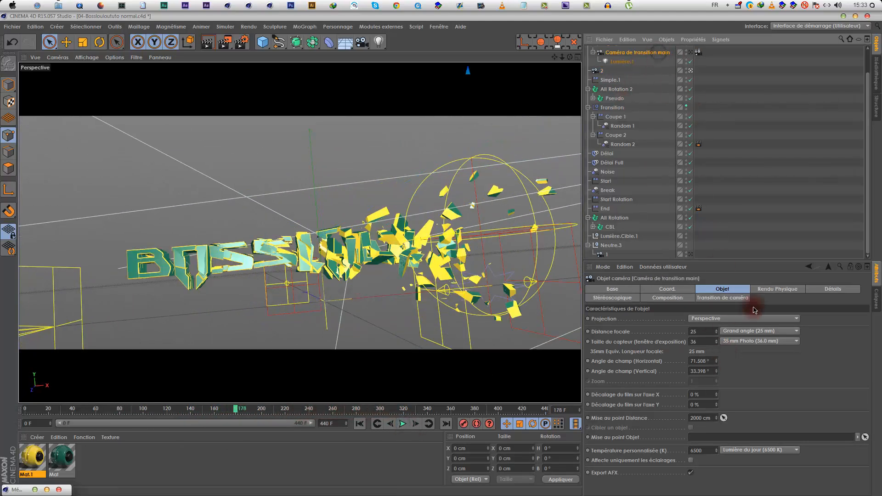
left_click(727, 299)
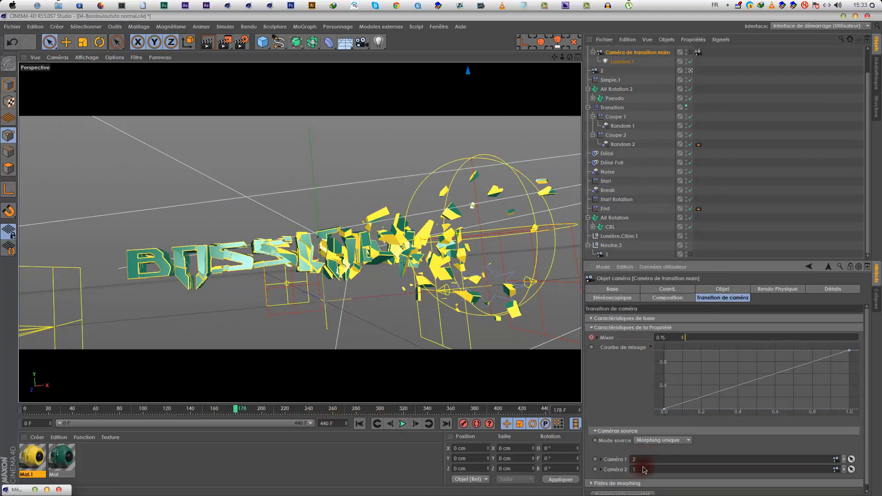
left_click_drag(693, 340, 627, 344)
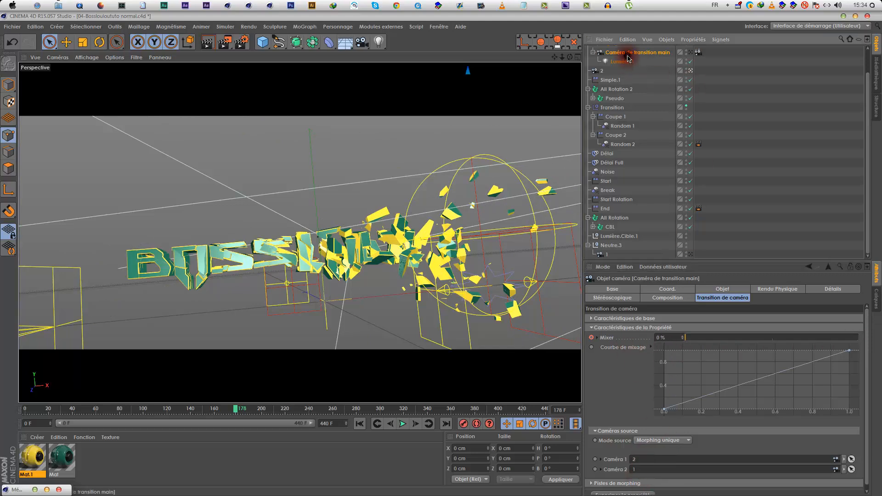
Step: Look through Caméra de transition main, play the animation from the first frame, and replay the blend between the two cameras from about frame 133
left_click(691, 52)
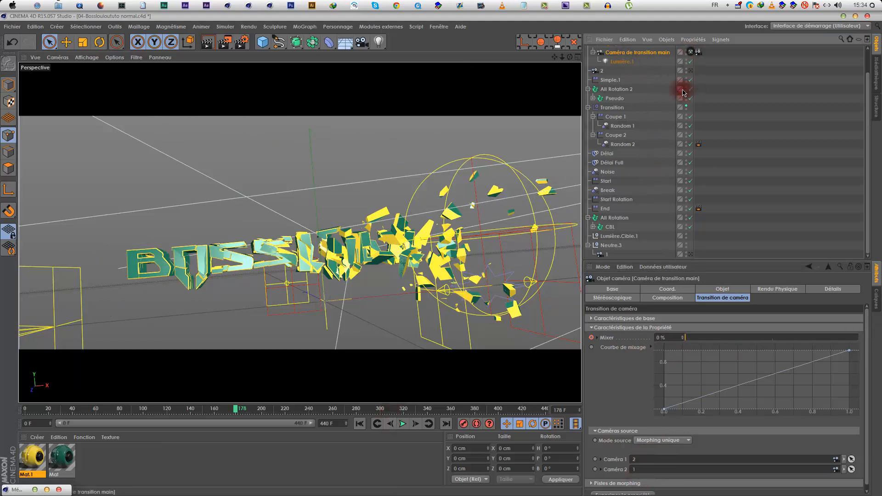
left_click(362, 425)
left_click(403, 425)
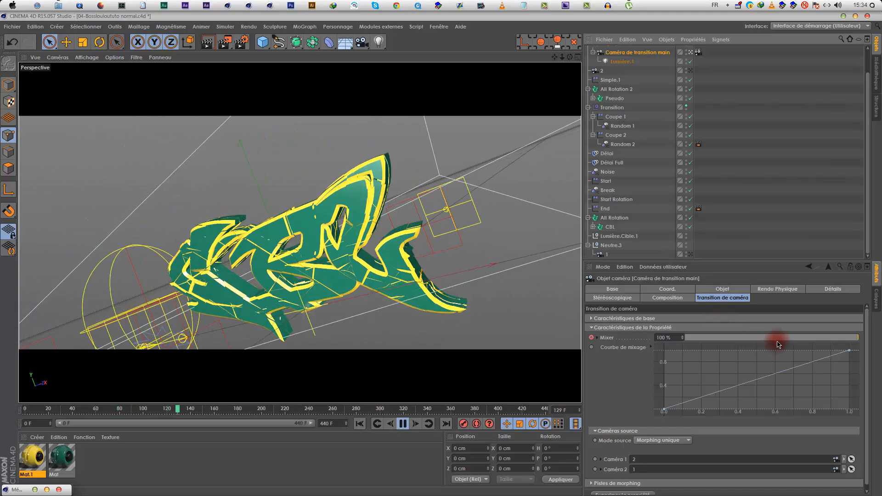
left_click(406, 424)
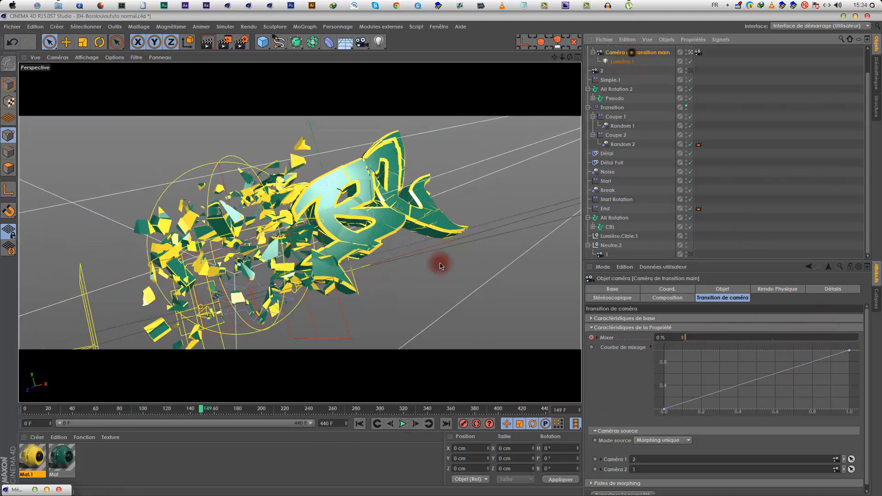
left_click(182, 408)
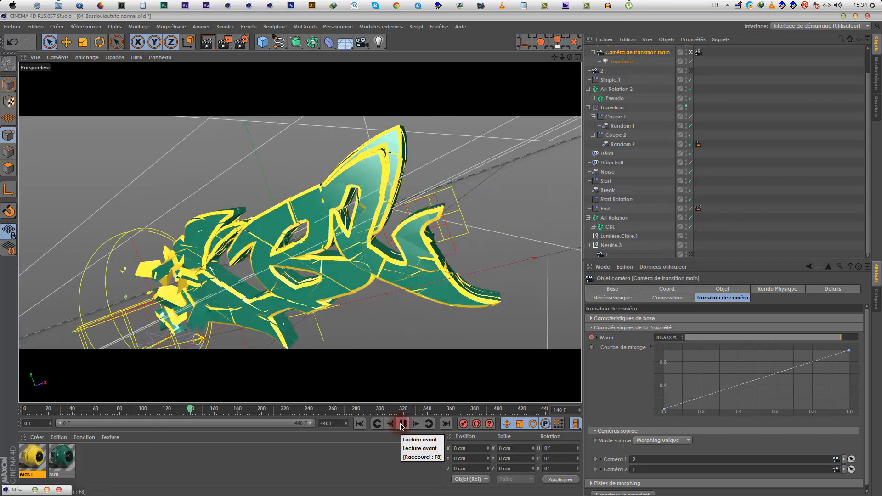
left_click(770, 378)
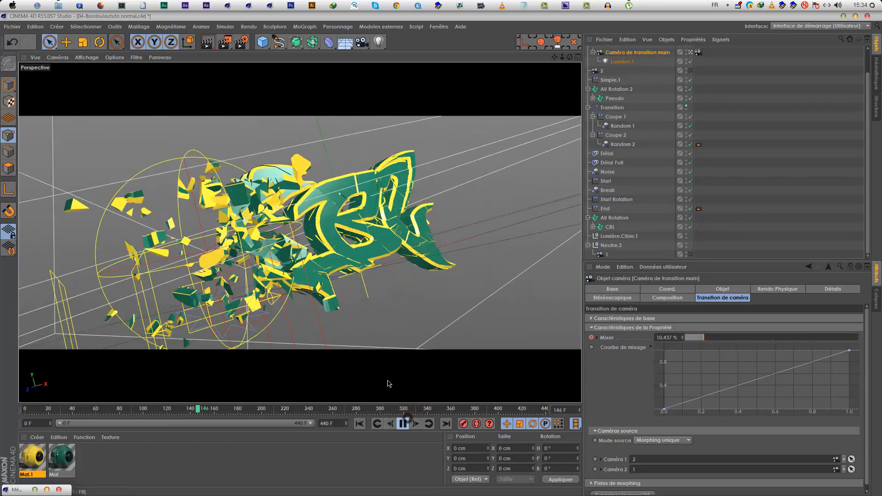